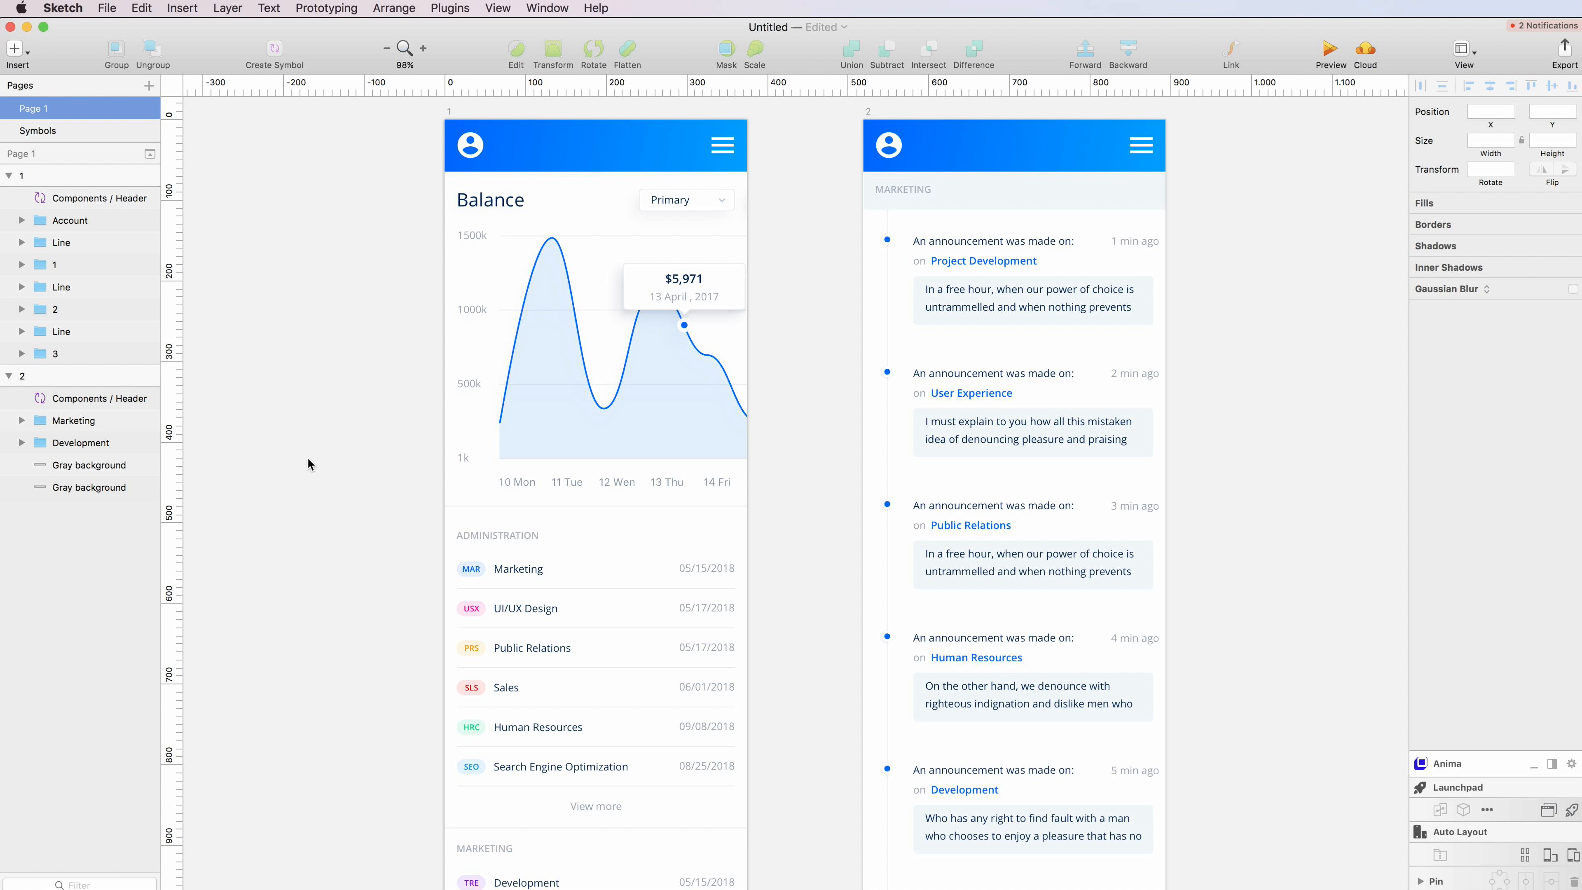
{"action": "scroll", "coordinate": [307, 465], "scroll_direction": "up", "scroll_amount": 5}
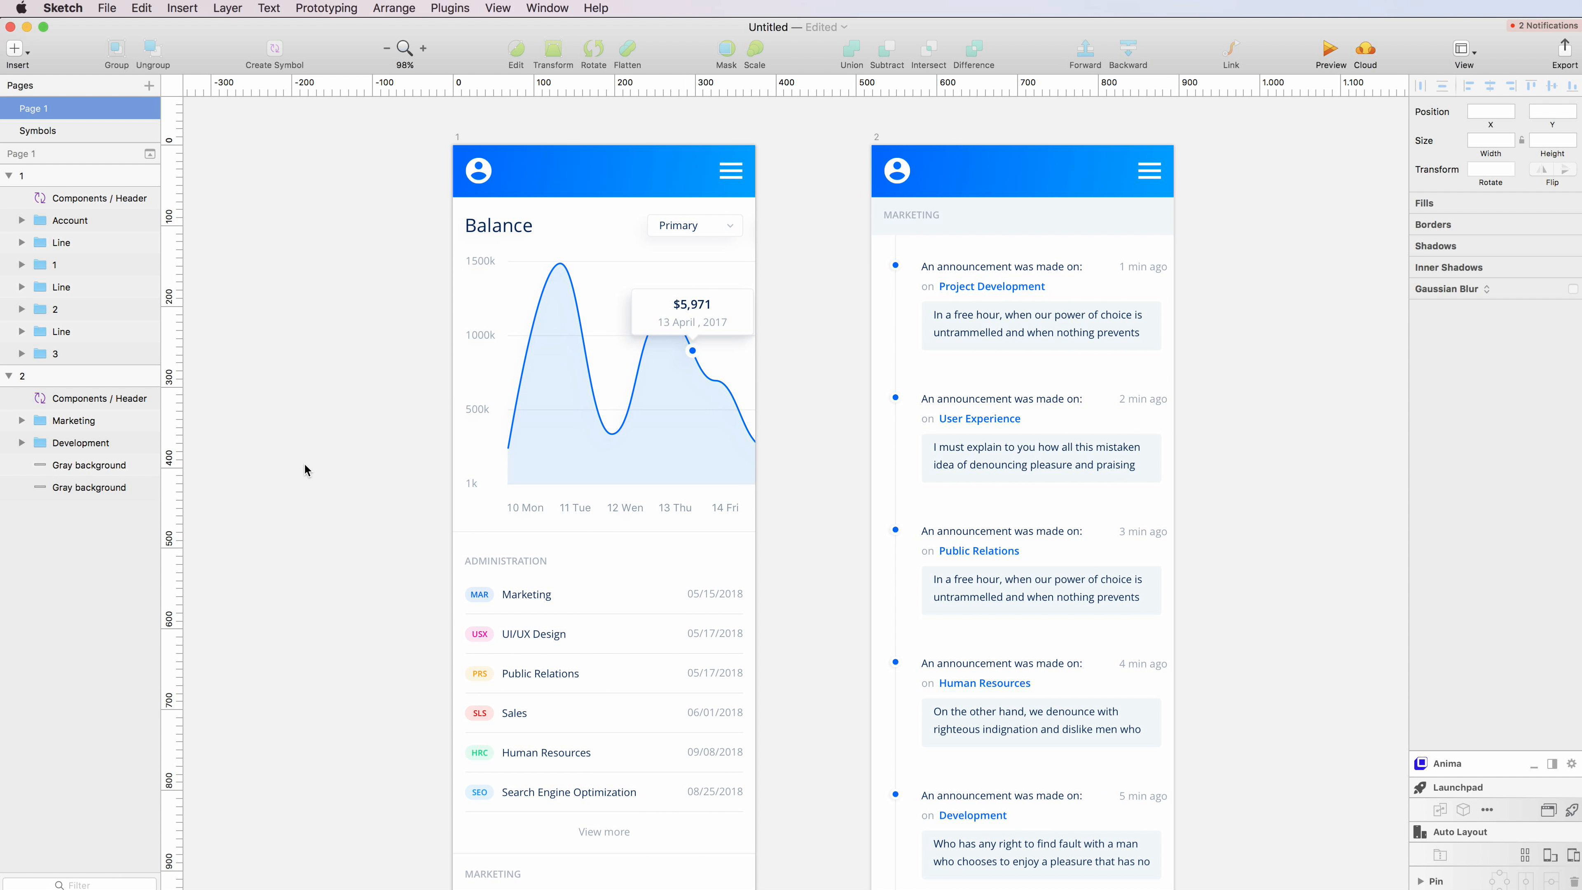
{"action": "scroll", "coordinate": [310, 470], "scroll_direction": "down", "scroll_amount": 1}
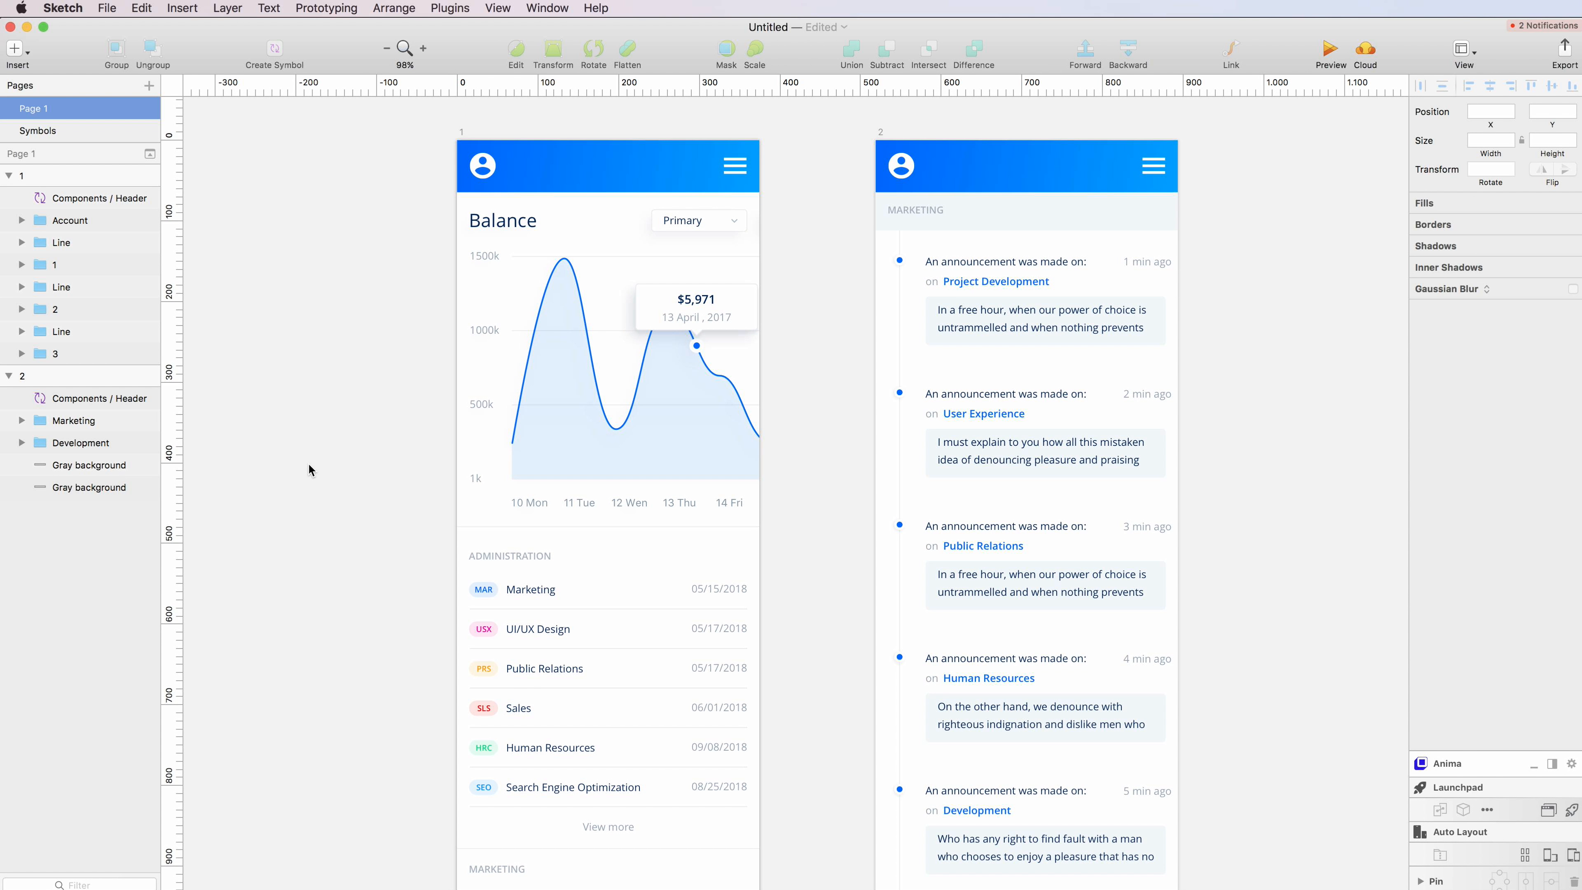
{"action": "scroll", "coordinate": [309, 470], "scroll_direction": "down", "scroll_amount": 2}
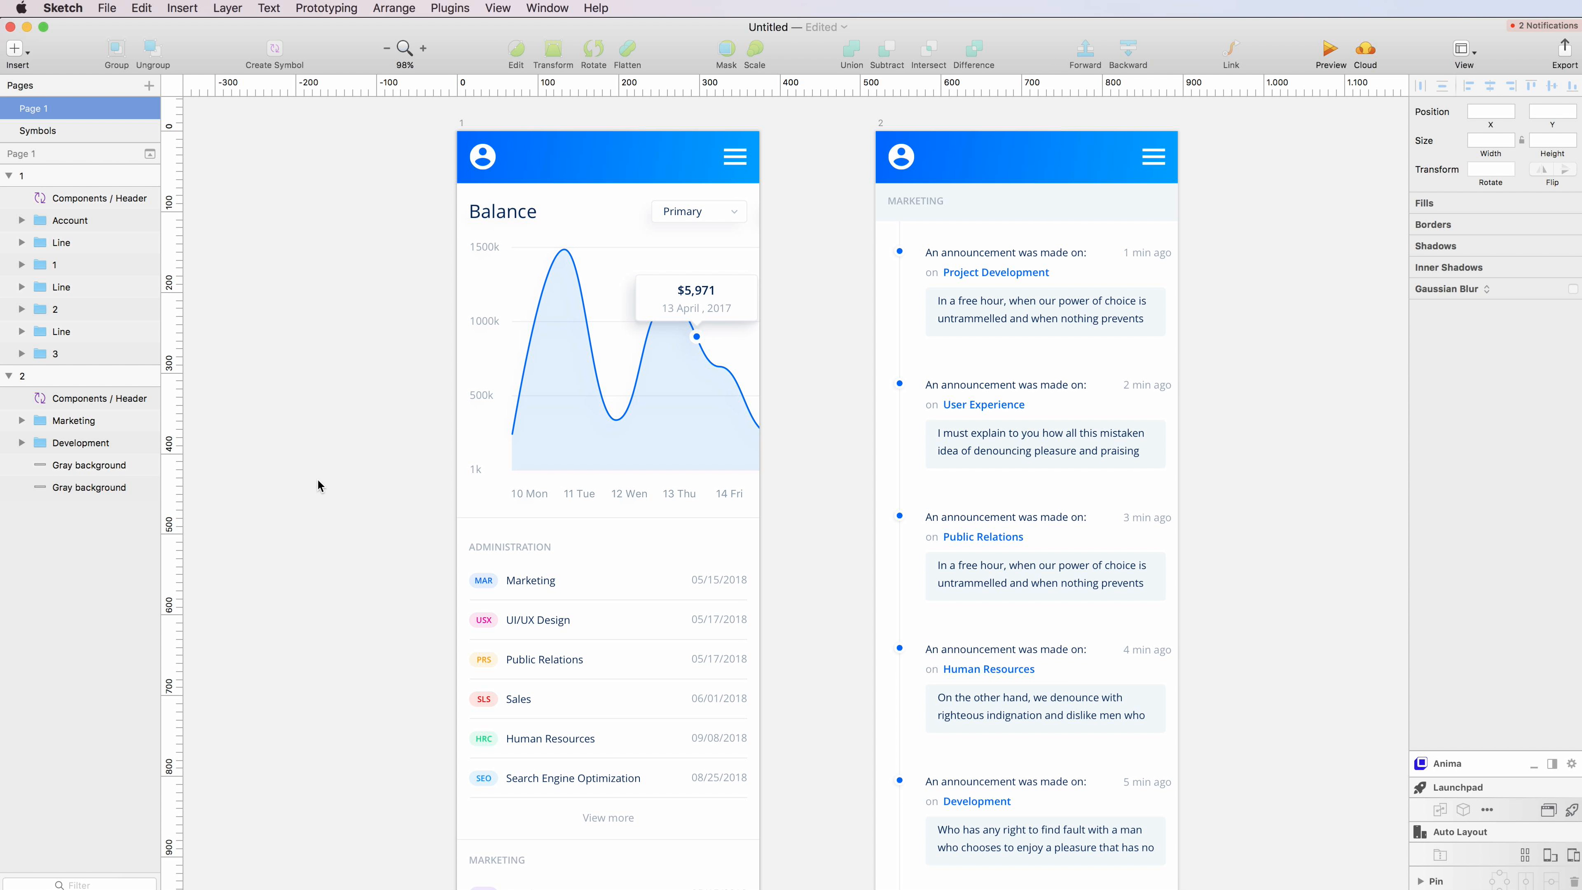
{"action": "scroll", "coordinate": [324, 473], "scroll_direction": "right", "scroll_amount": 7}
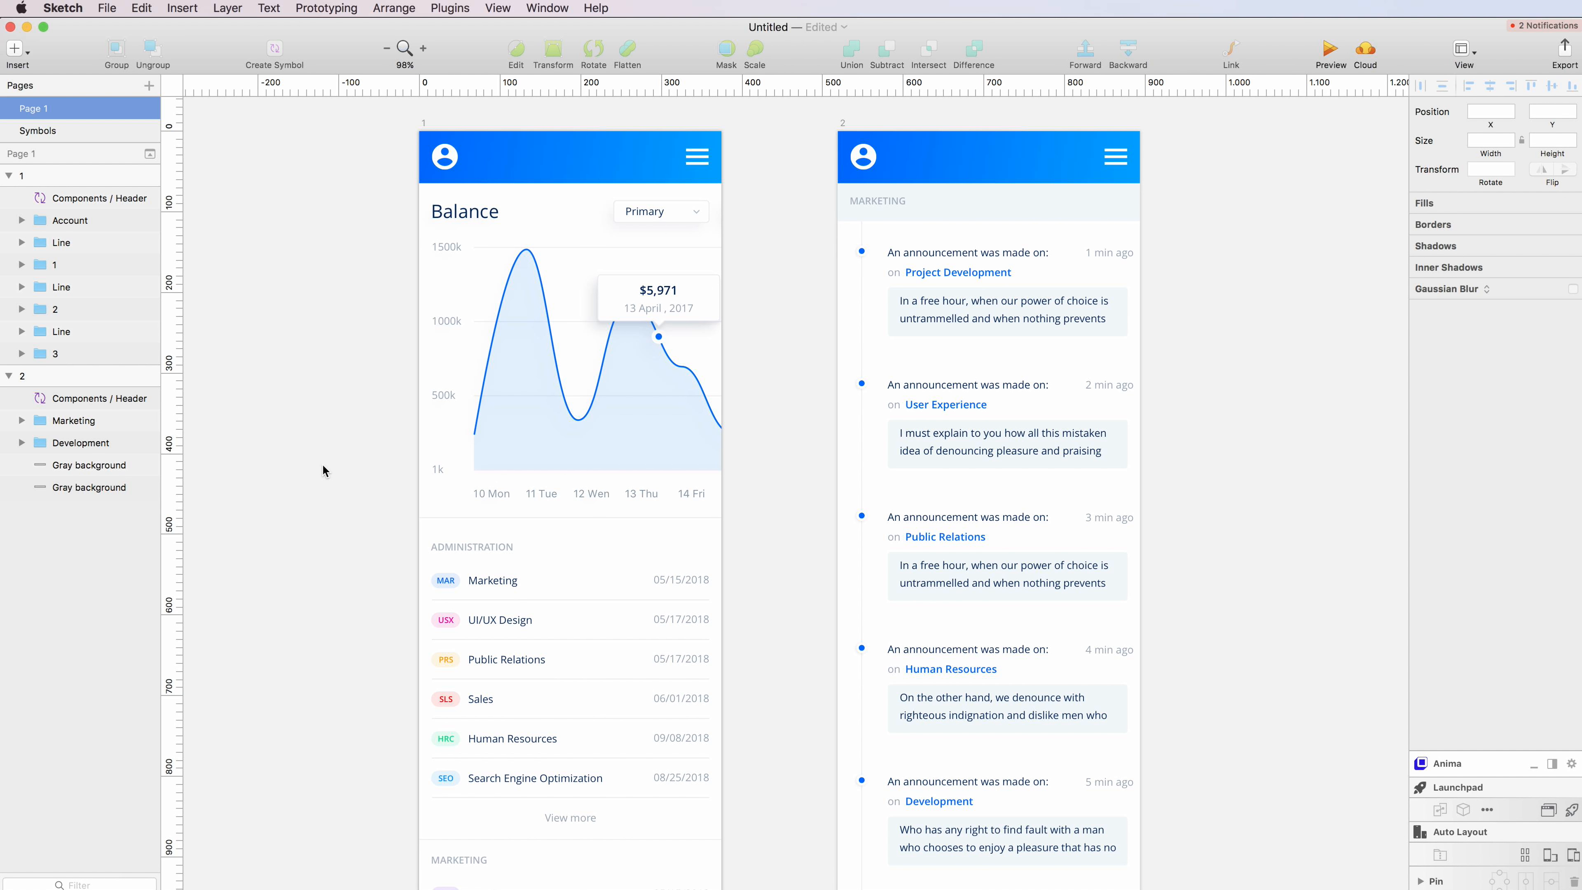
{"action": "scroll", "coordinate": [324, 472], "scroll_direction": "left", "scroll_amount": 1}
{"action": "scroll", "coordinate": [318, 440], "scroll_direction": "down", "scroll_amount": 2}
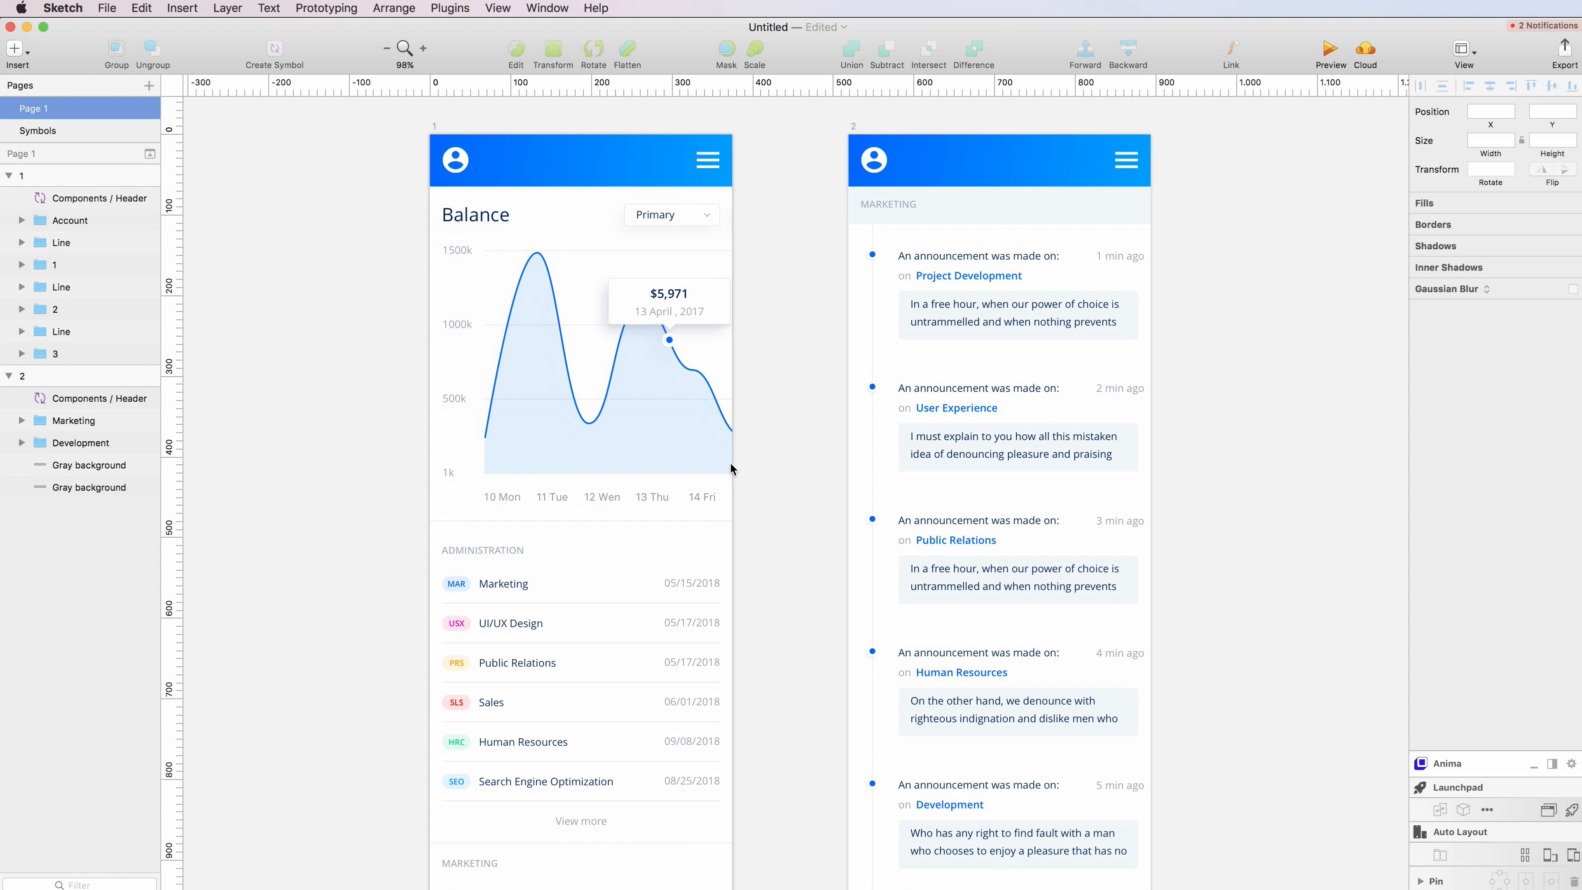
Step: Add a prototyping link from the Public Relations group on artboard 1 to artboard 2
{"action": "scroll", "coordinate": [654, 422], "scroll_direction": "down", "scroll_amount": 5}
{"action": "scroll", "coordinate": [653, 416], "scroll_direction": "down", "scroll_amount": 20}
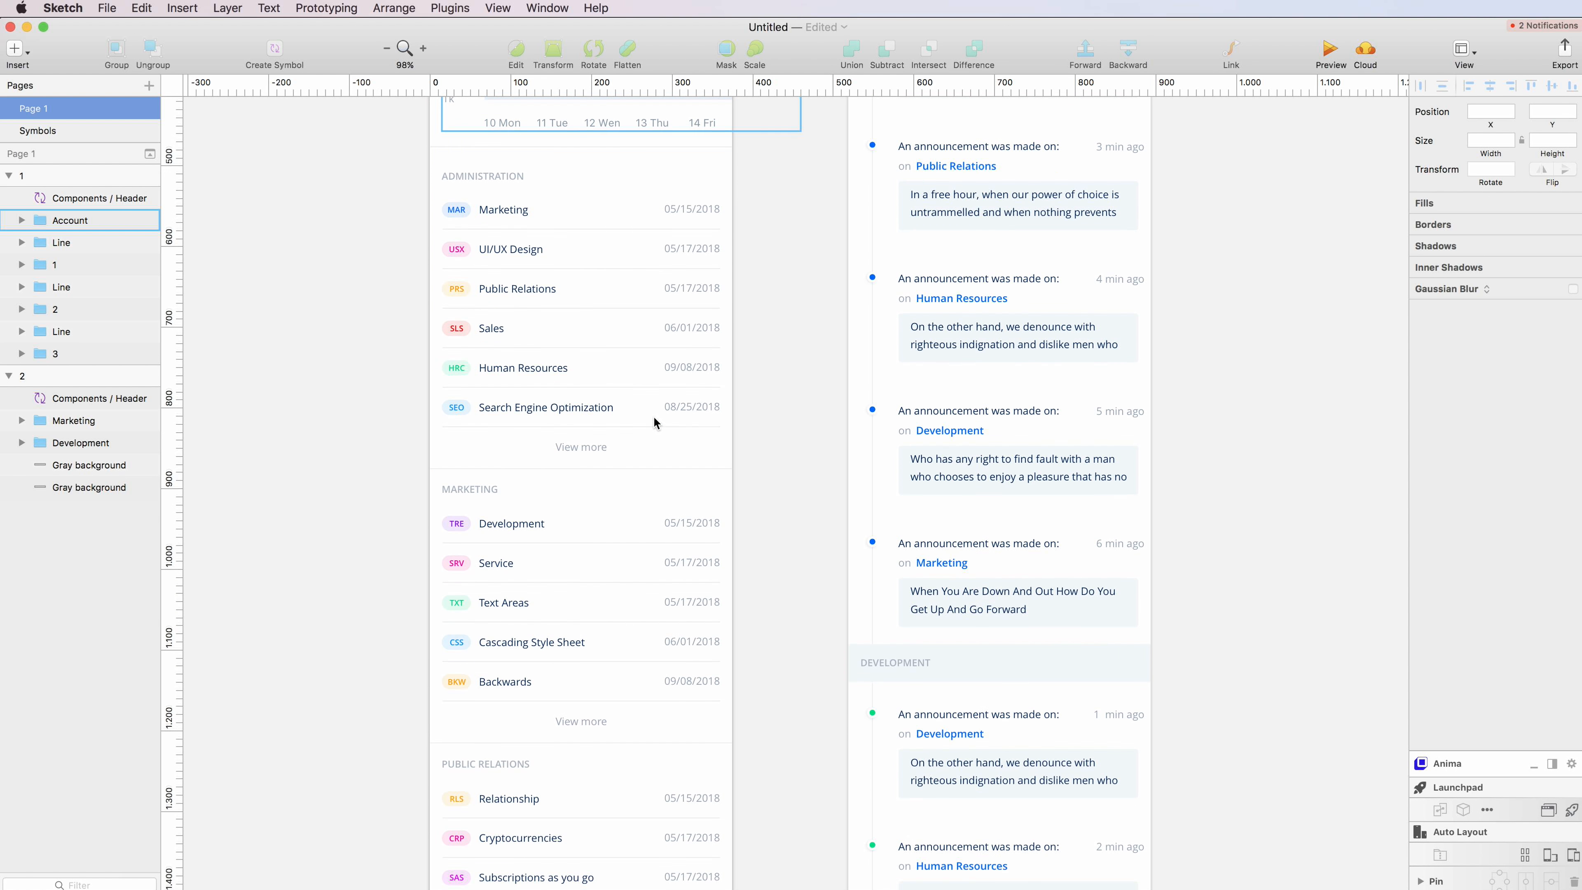
{"action": "scroll", "coordinate": [655, 418], "scroll_direction": "down", "scroll_amount": 8}
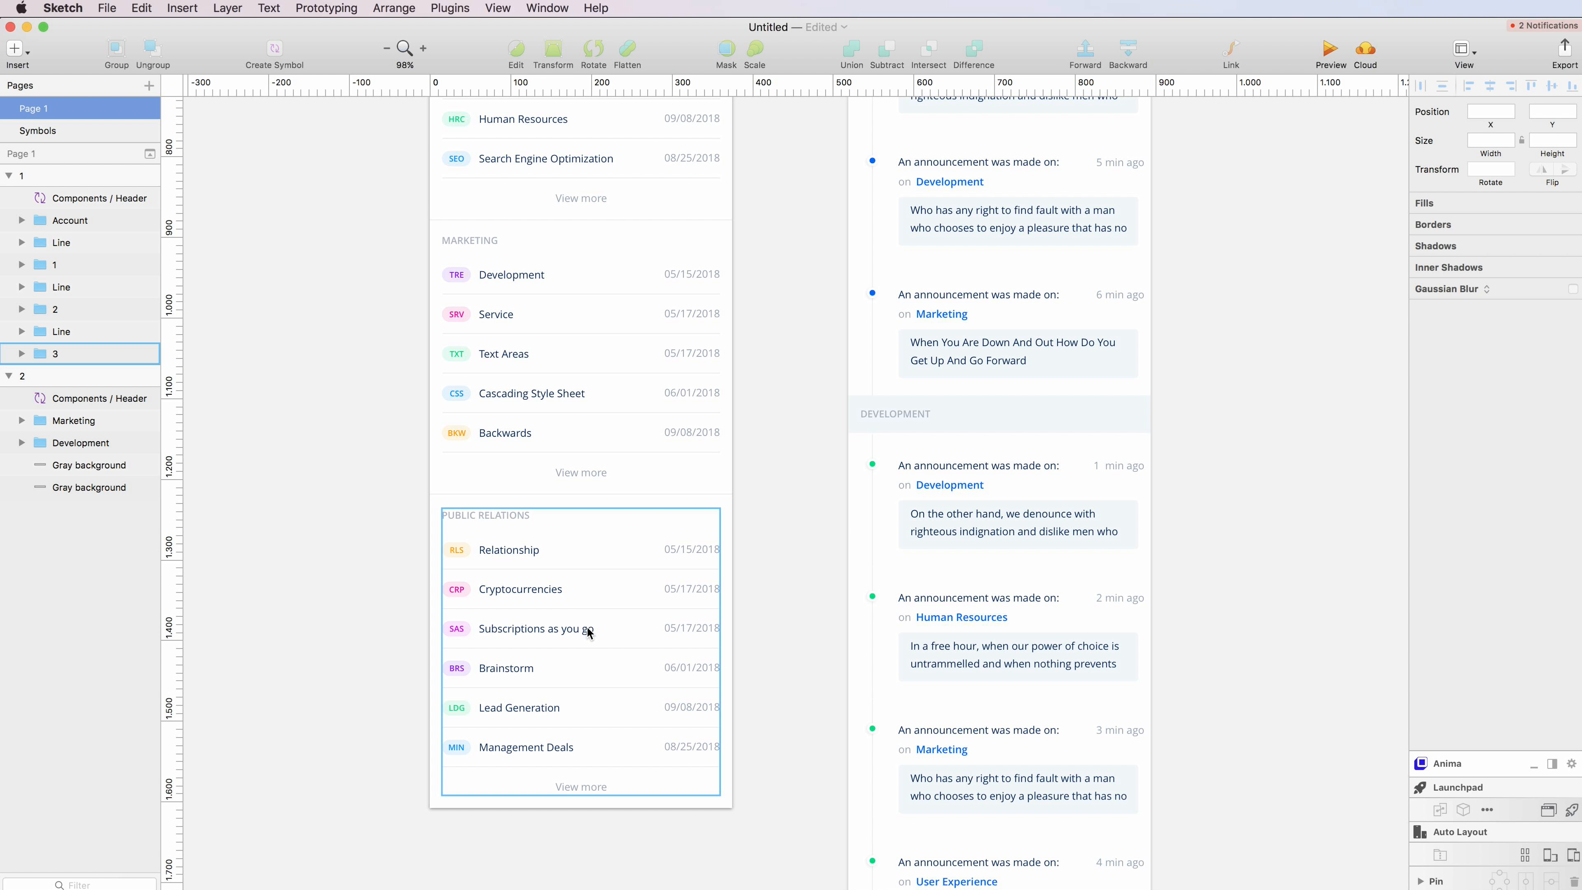
{"action": "left_click", "coordinate": [569, 627]}
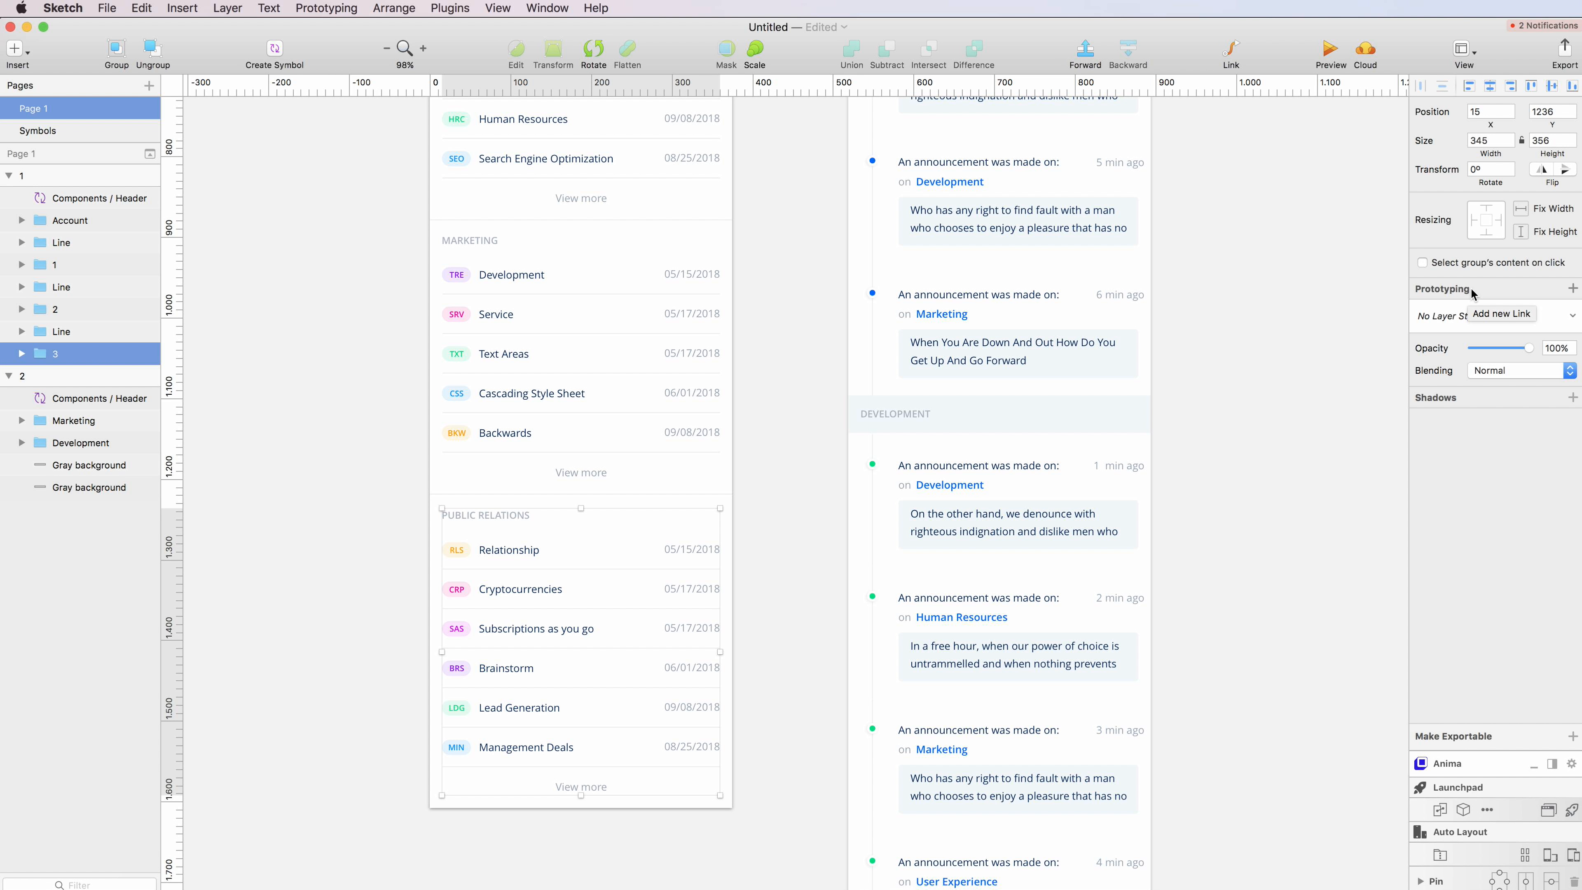
{"action": "left_click", "coordinate": [1573, 287]}
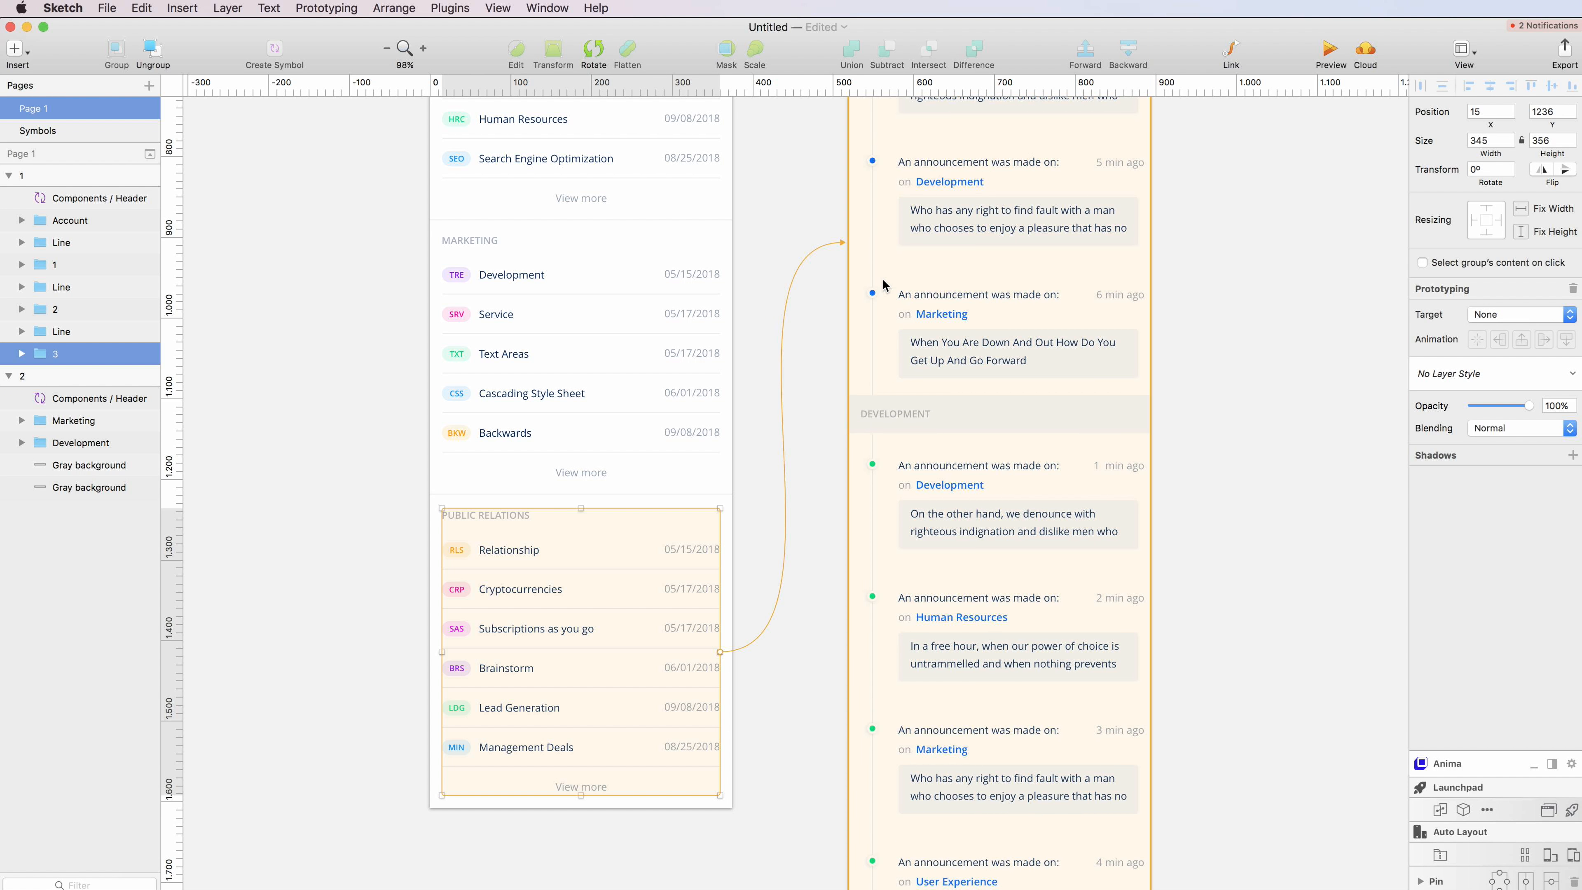
{"action": "left_click", "coordinate": [930, 291]}
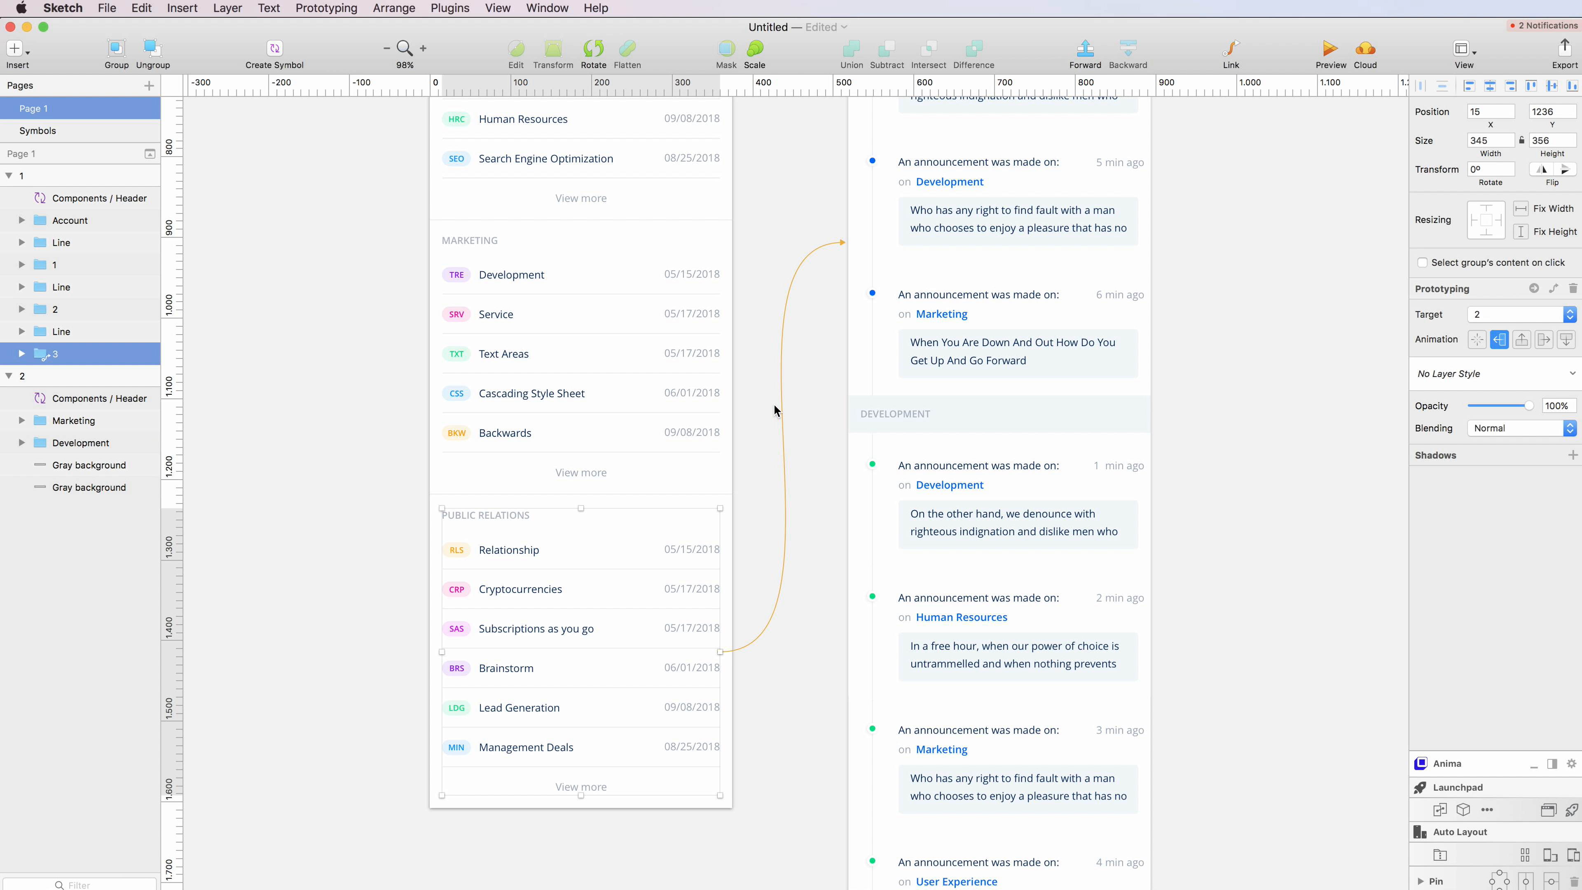
Step: Preview the prototype from artboard 1, follow the Public Relations link to artboard 2, and close the preview
{"action": "scroll", "coordinate": [813, 277], "scroll_direction": "up", "scroll_amount": 10}
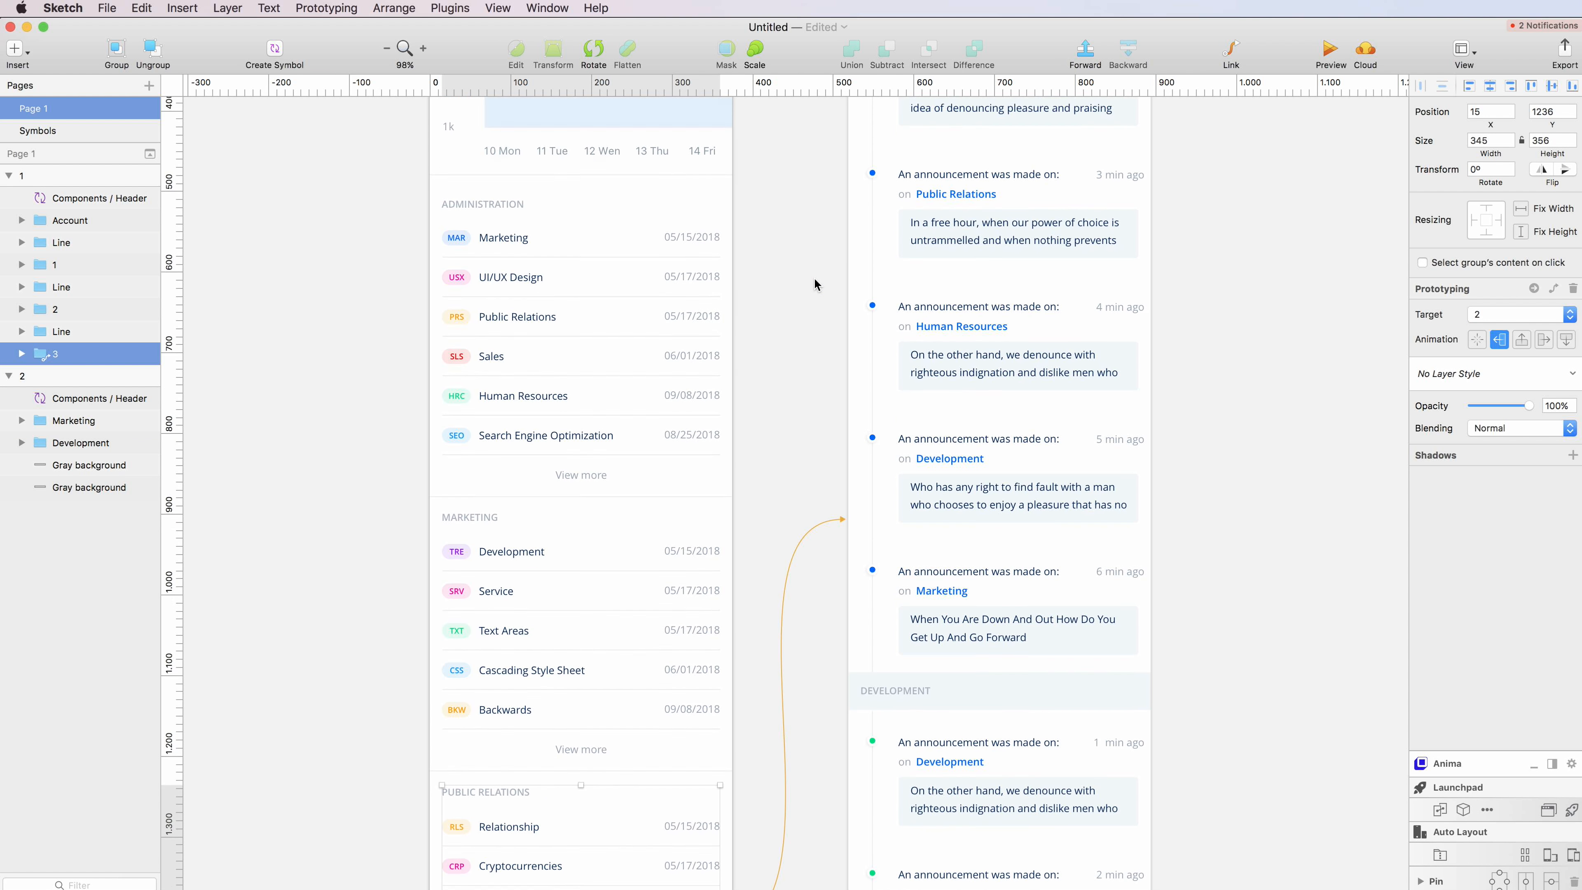
{"action": "scroll", "coordinate": [815, 279], "scroll_direction": "up", "scroll_amount": 6}
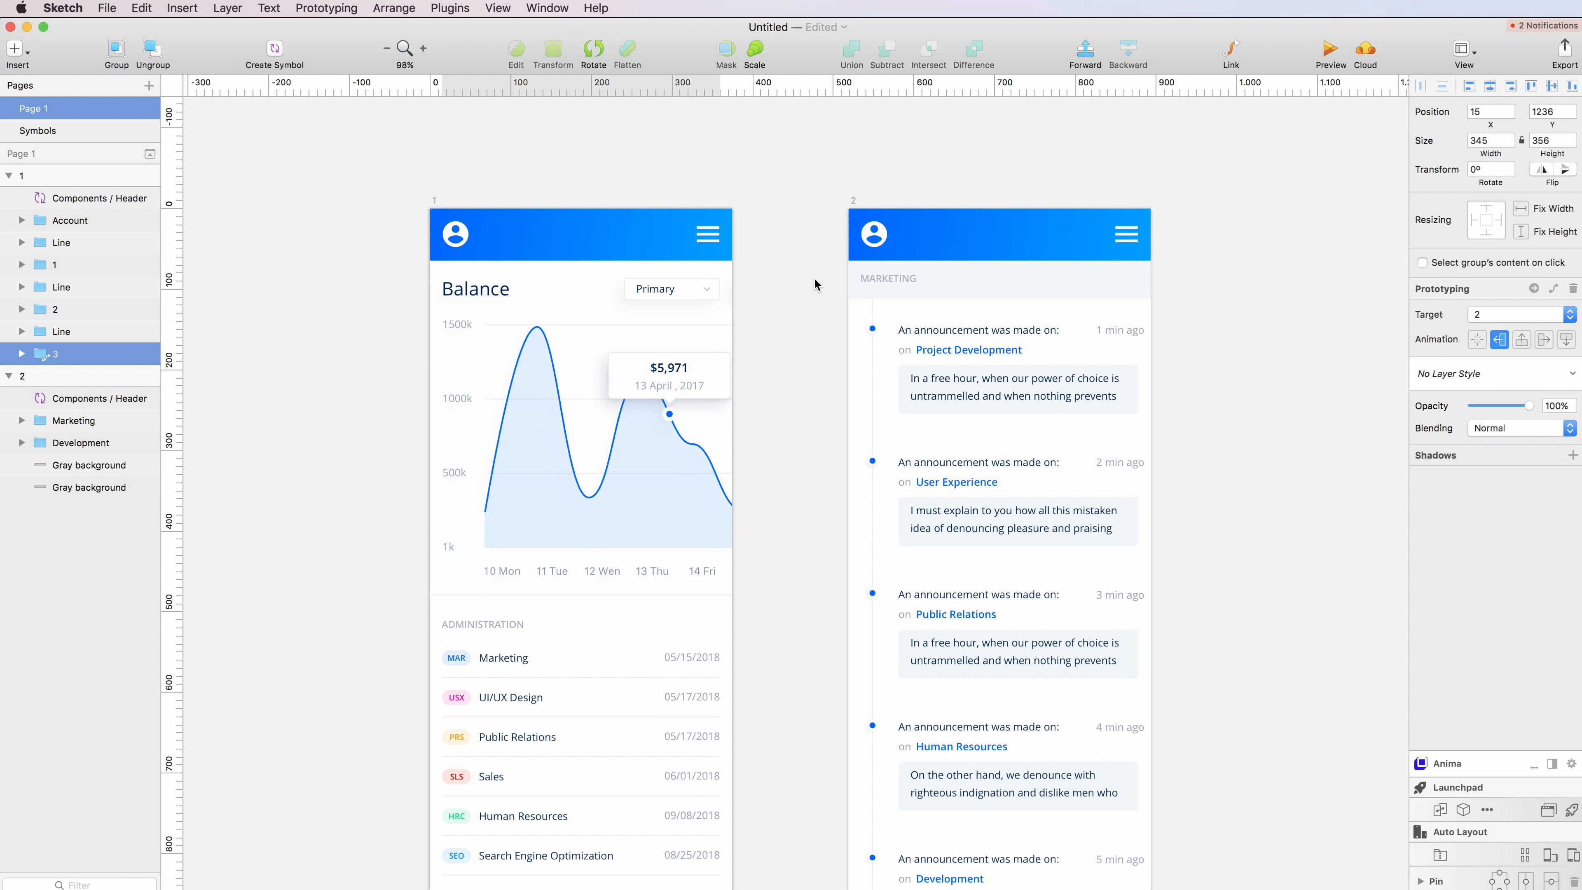
{"action": "scroll", "coordinate": [814, 283], "scroll_direction": "down", "scroll_amount": 2}
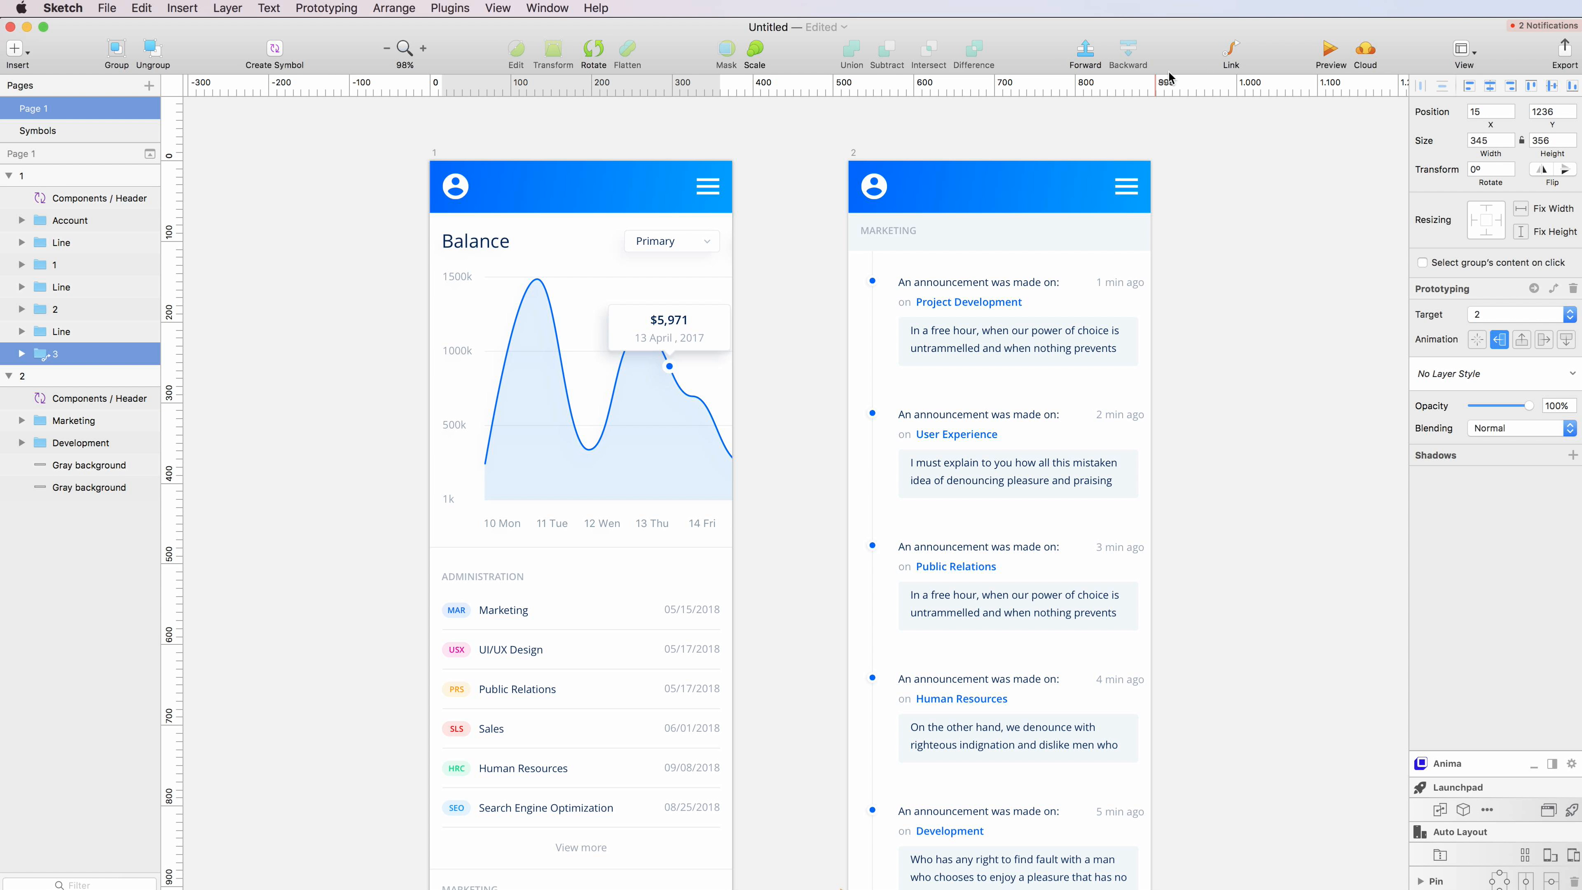
{"action": "left_click", "coordinate": [1329, 49]}
{"action": "scroll", "coordinate": [892, 473], "scroll_direction": "down", "scroll_amount": 1}
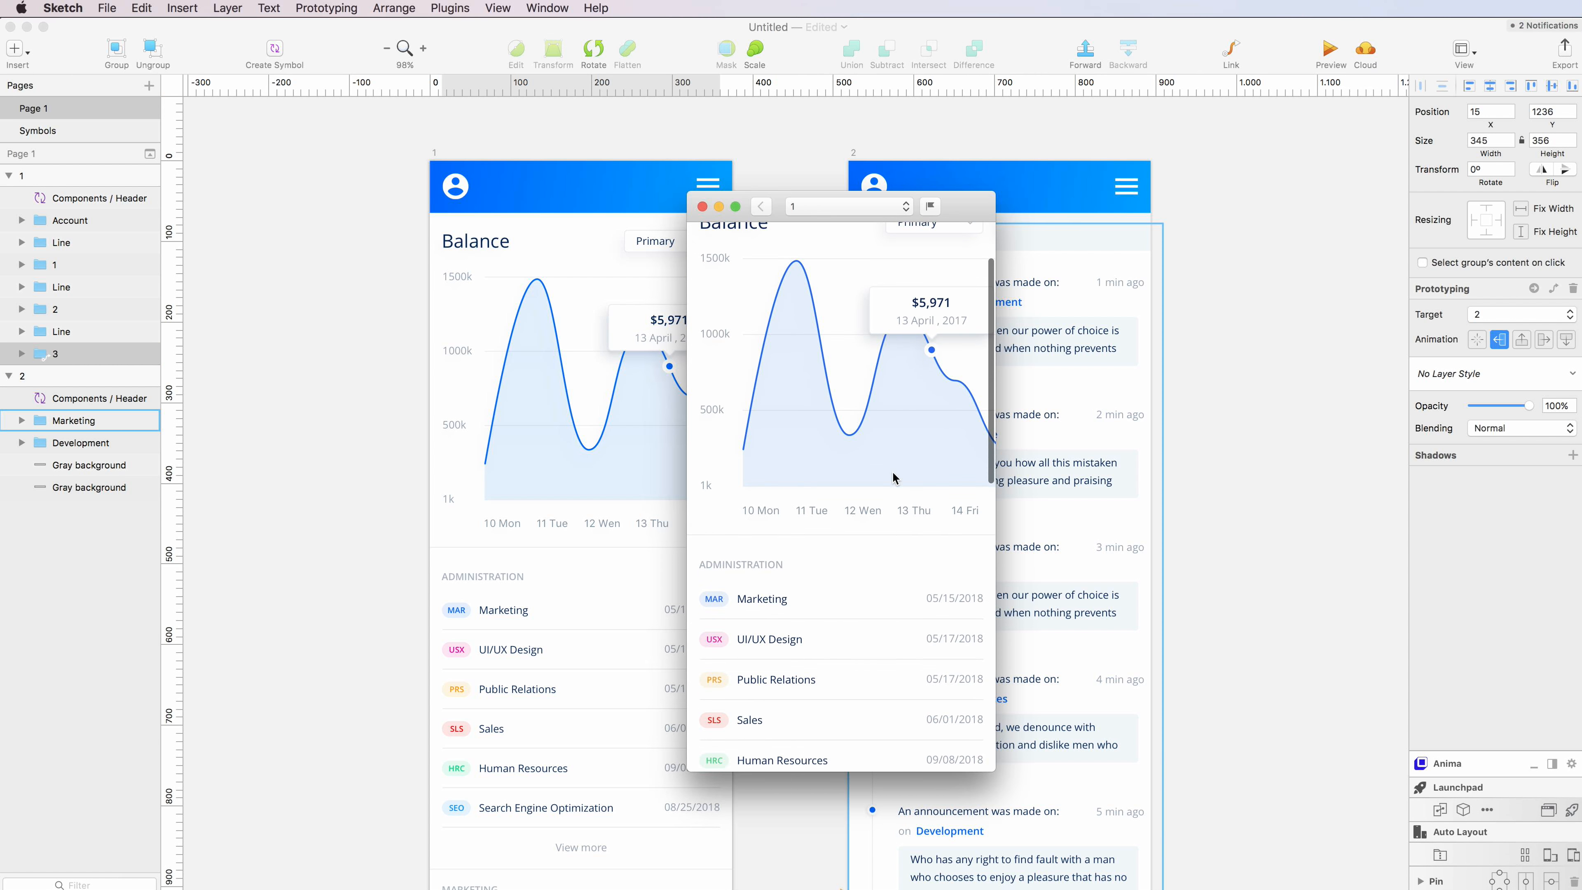
{"action": "scroll", "coordinate": [893, 478], "scroll_direction": "down", "scroll_amount": 5}
{"action": "scroll", "coordinate": [892, 478], "scroll_direction": "up", "scroll_amount": 8}
{"action": "scroll", "coordinate": [894, 477], "scroll_direction": "down", "scroll_amount": 10}
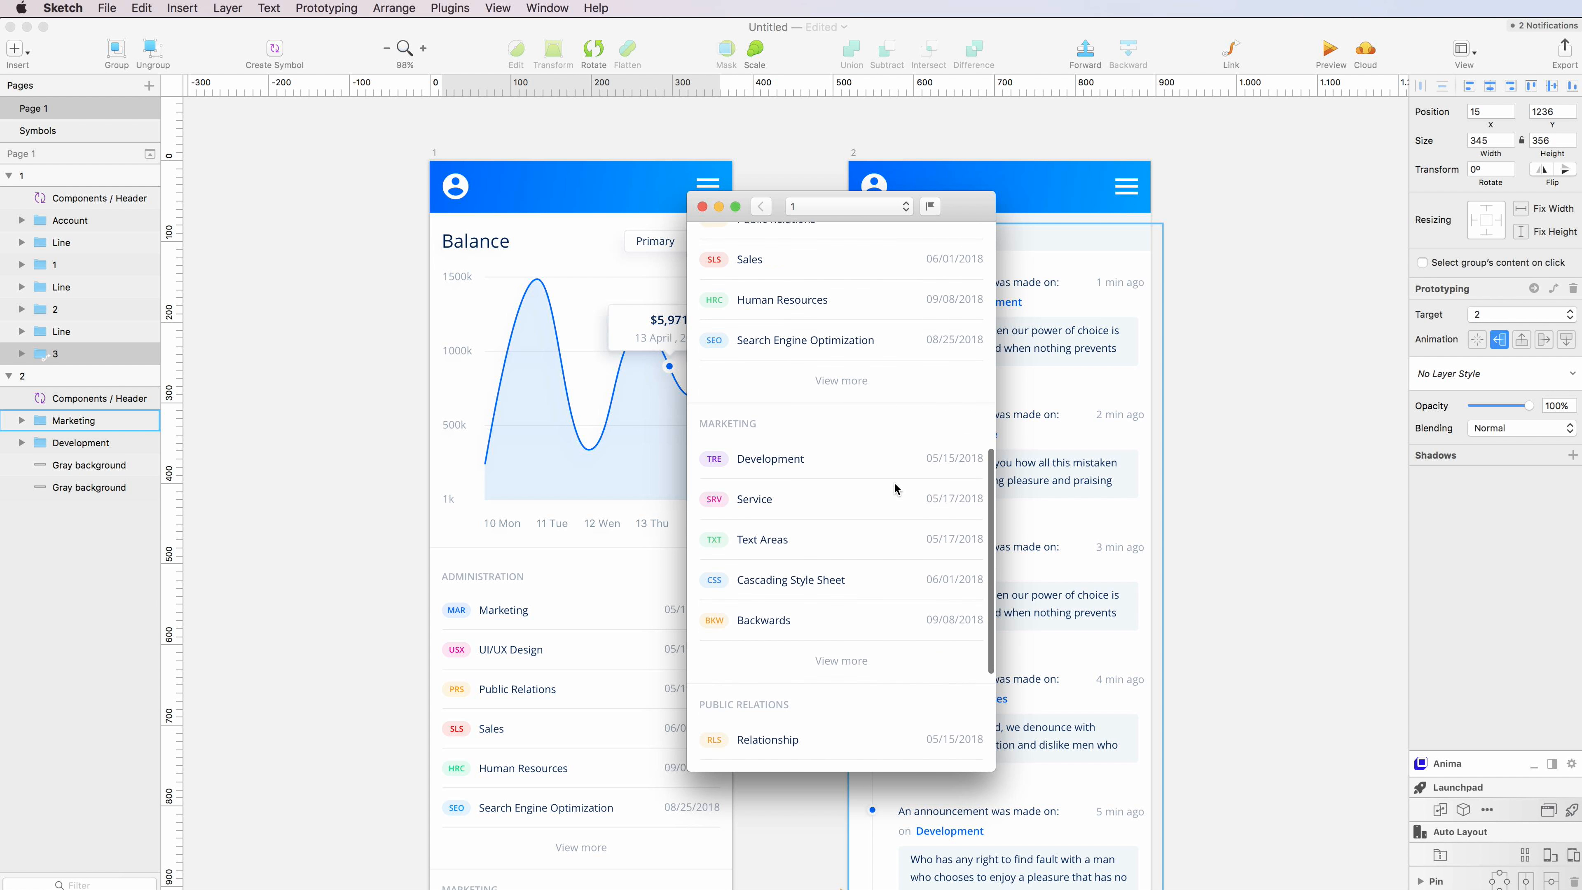
{"action": "scroll", "coordinate": [894, 485], "scroll_direction": "down", "scroll_amount": 5}
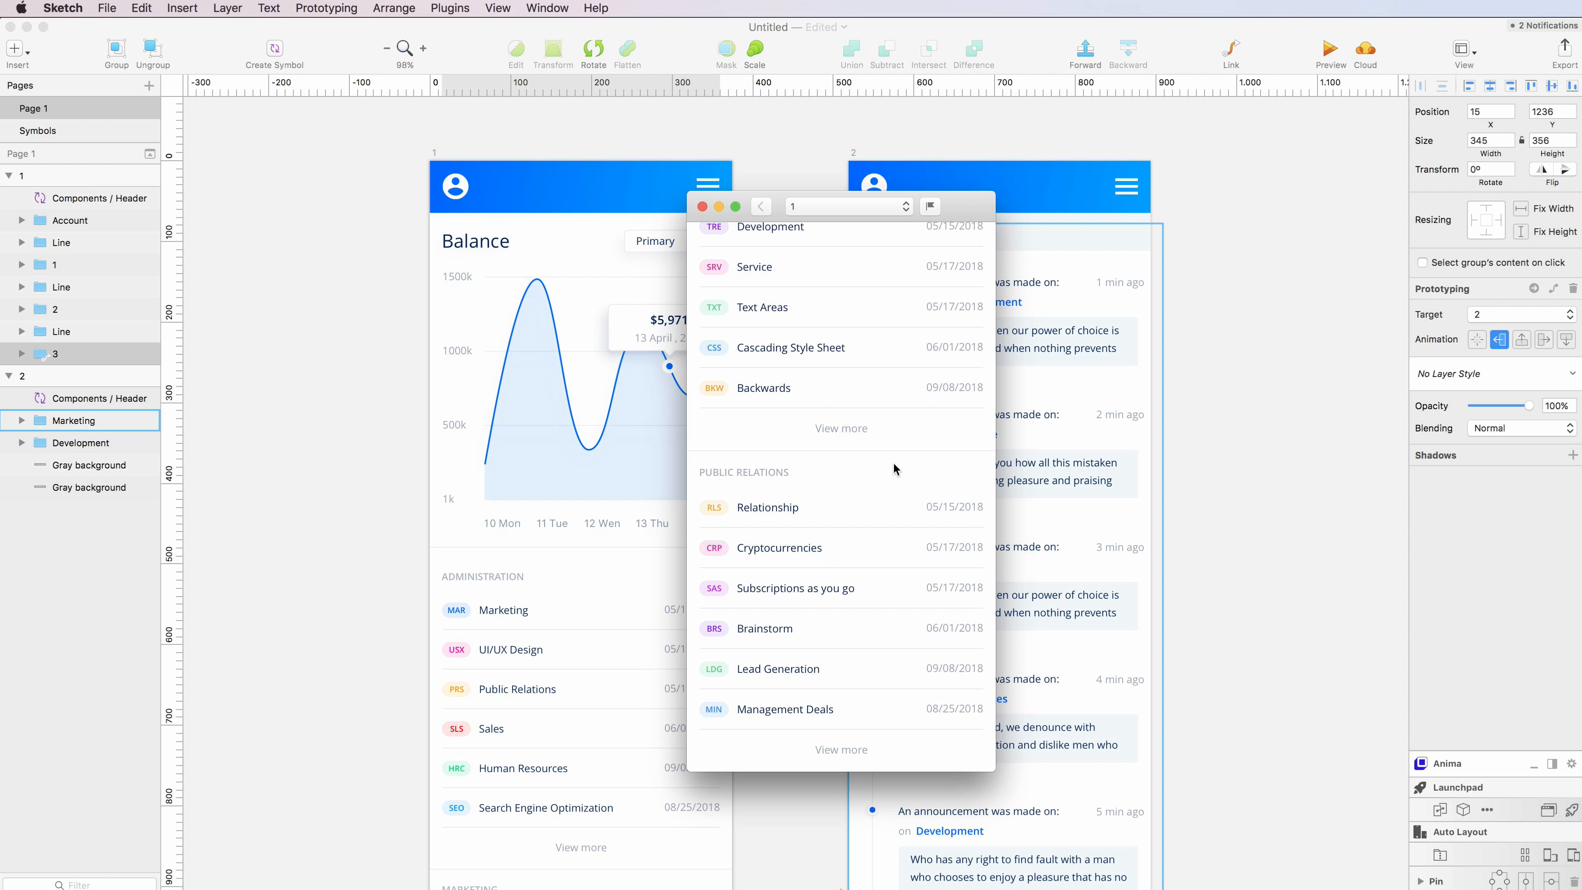
{"action": "left_click", "coordinate": [833, 604]}
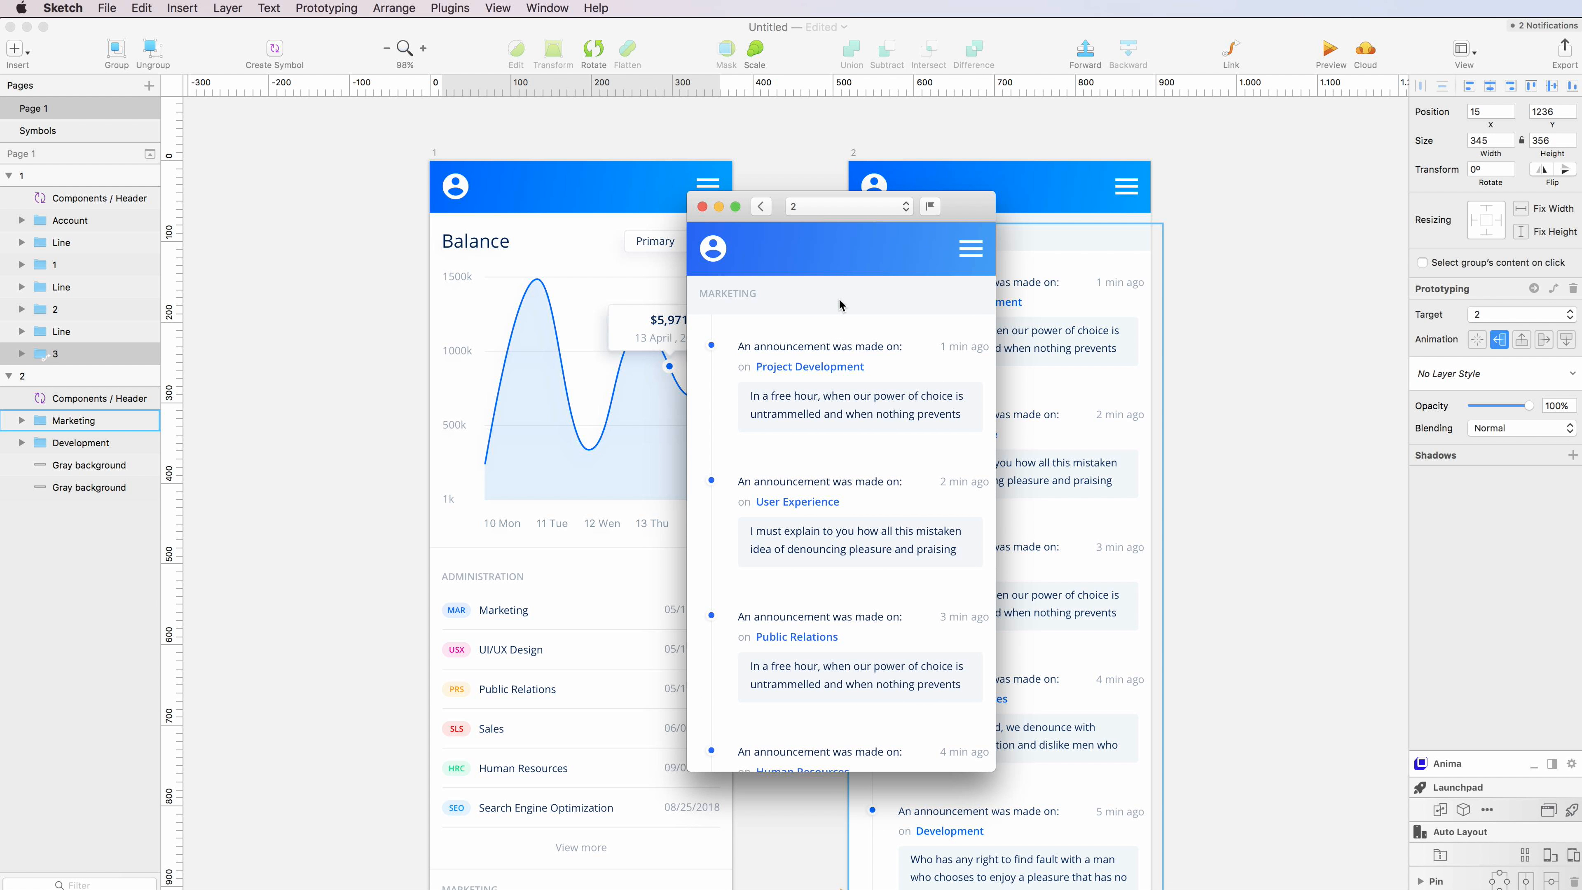
{"action": "left_click", "coordinate": [702, 208]}
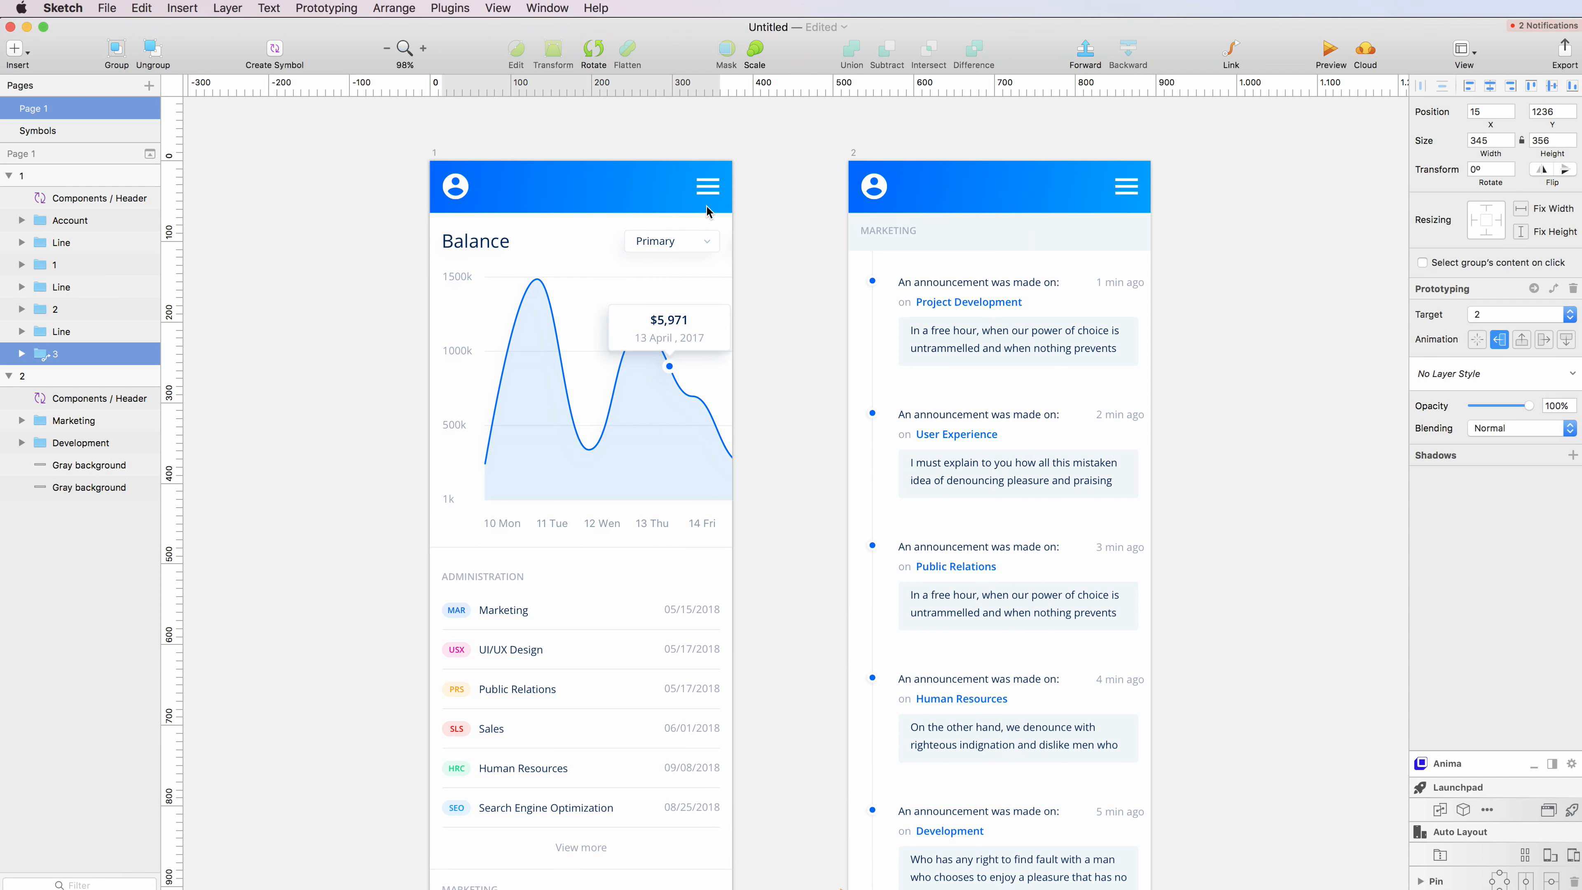
Step: Set the Public Relations link to use no animation
{"action": "scroll", "coordinate": [784, 556], "scroll_direction": "down", "scroll_amount": 5}
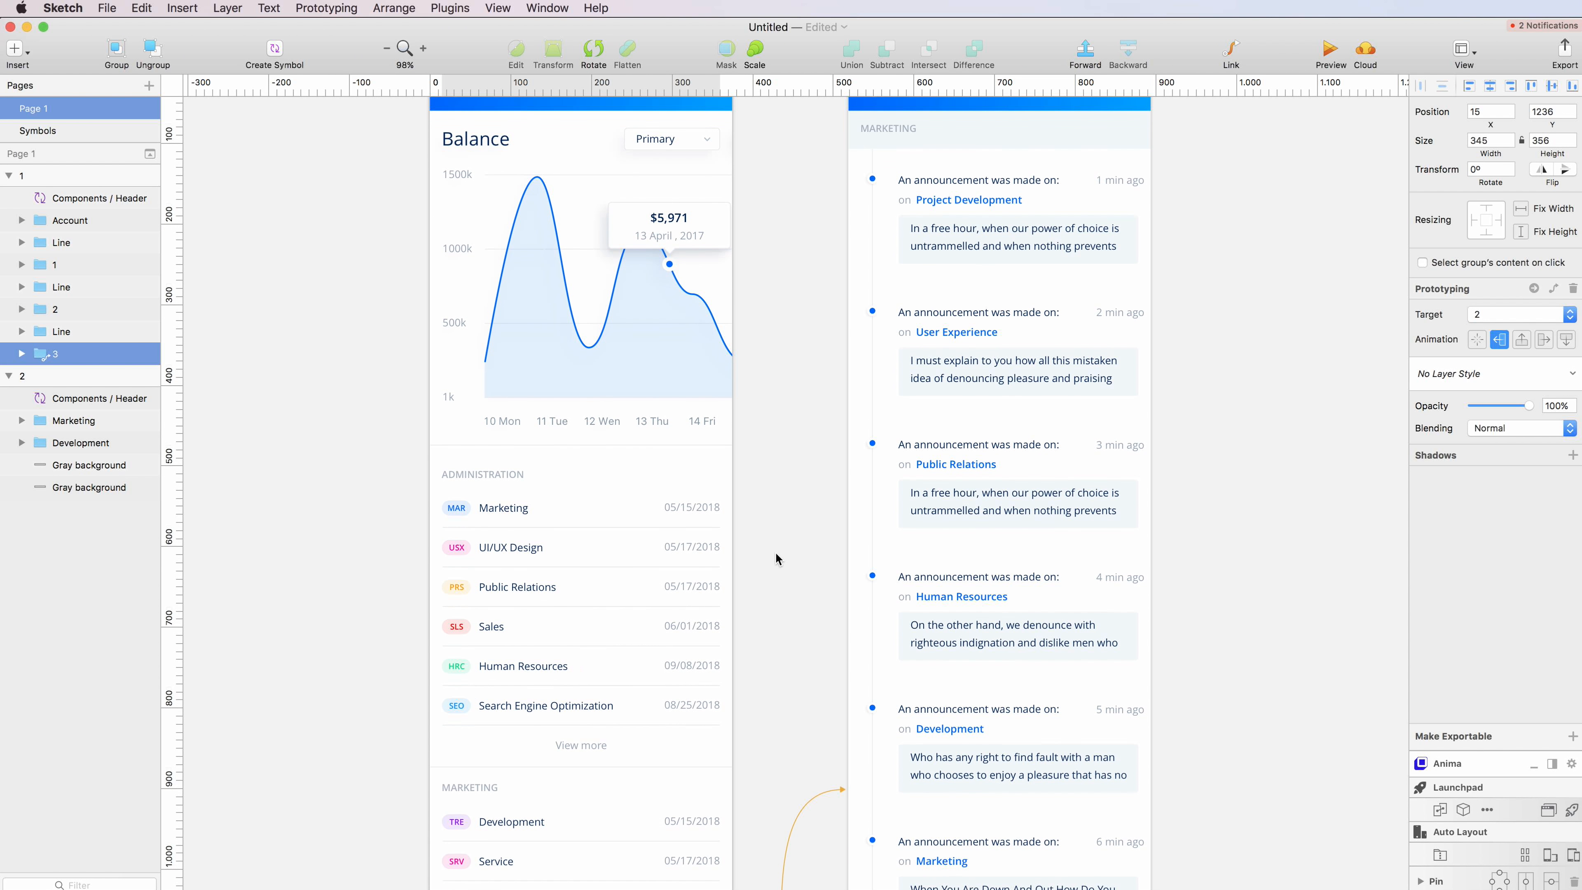
{"action": "scroll", "coordinate": [776, 558], "scroll_direction": "down", "scroll_amount": 9}
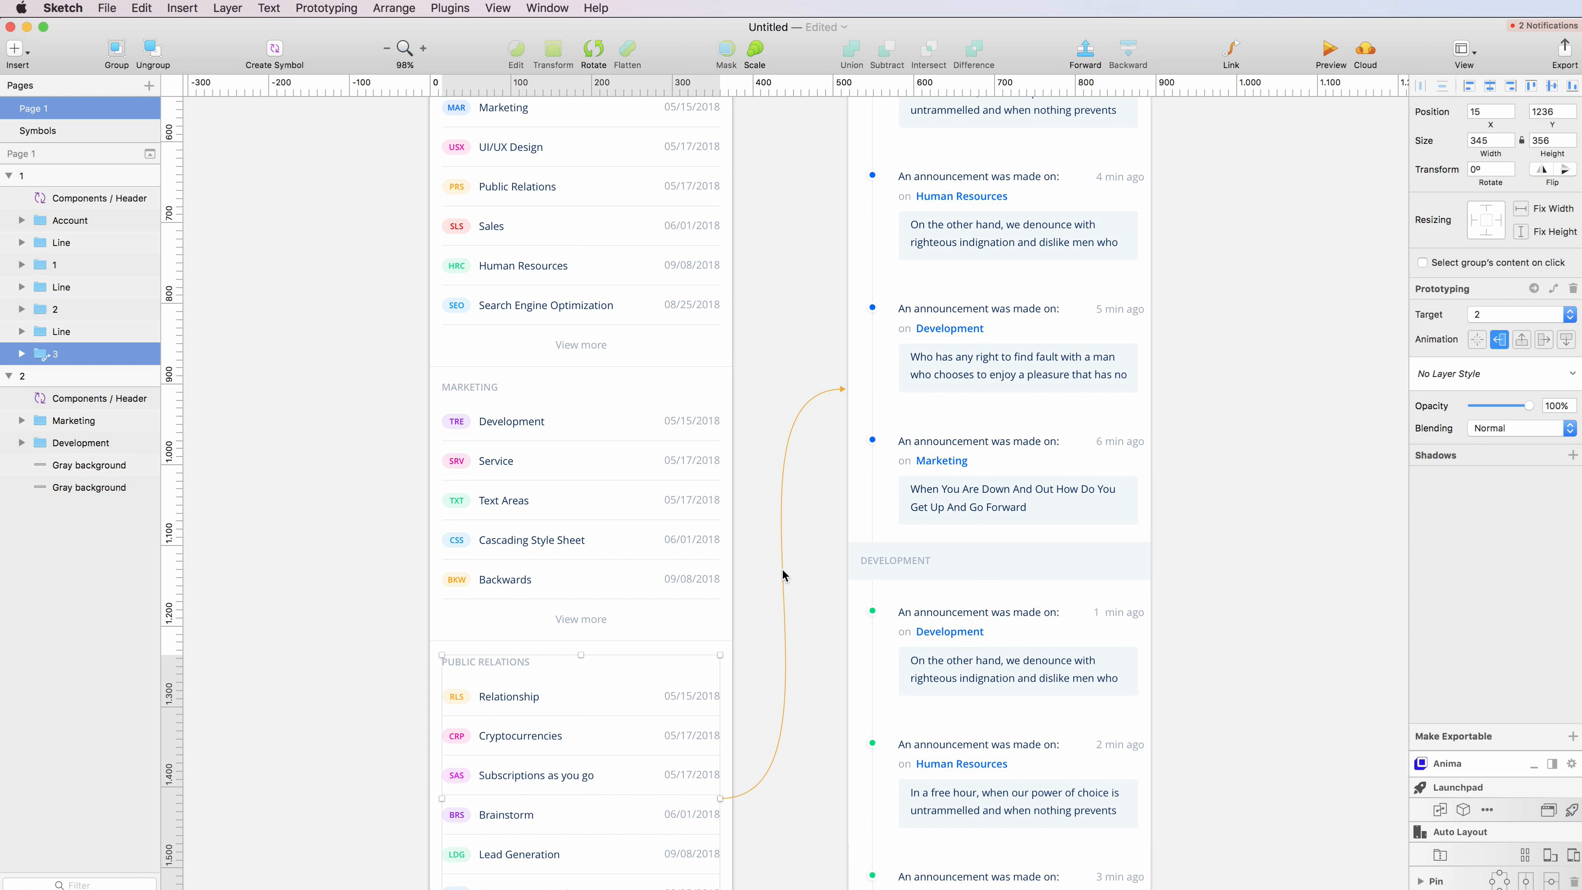
{"action": "scroll", "coordinate": [785, 567], "scroll_direction": "up", "scroll_amount": 2}
{"action": "scroll", "coordinate": [785, 568], "scroll_direction": "down", "scroll_amount": 5}
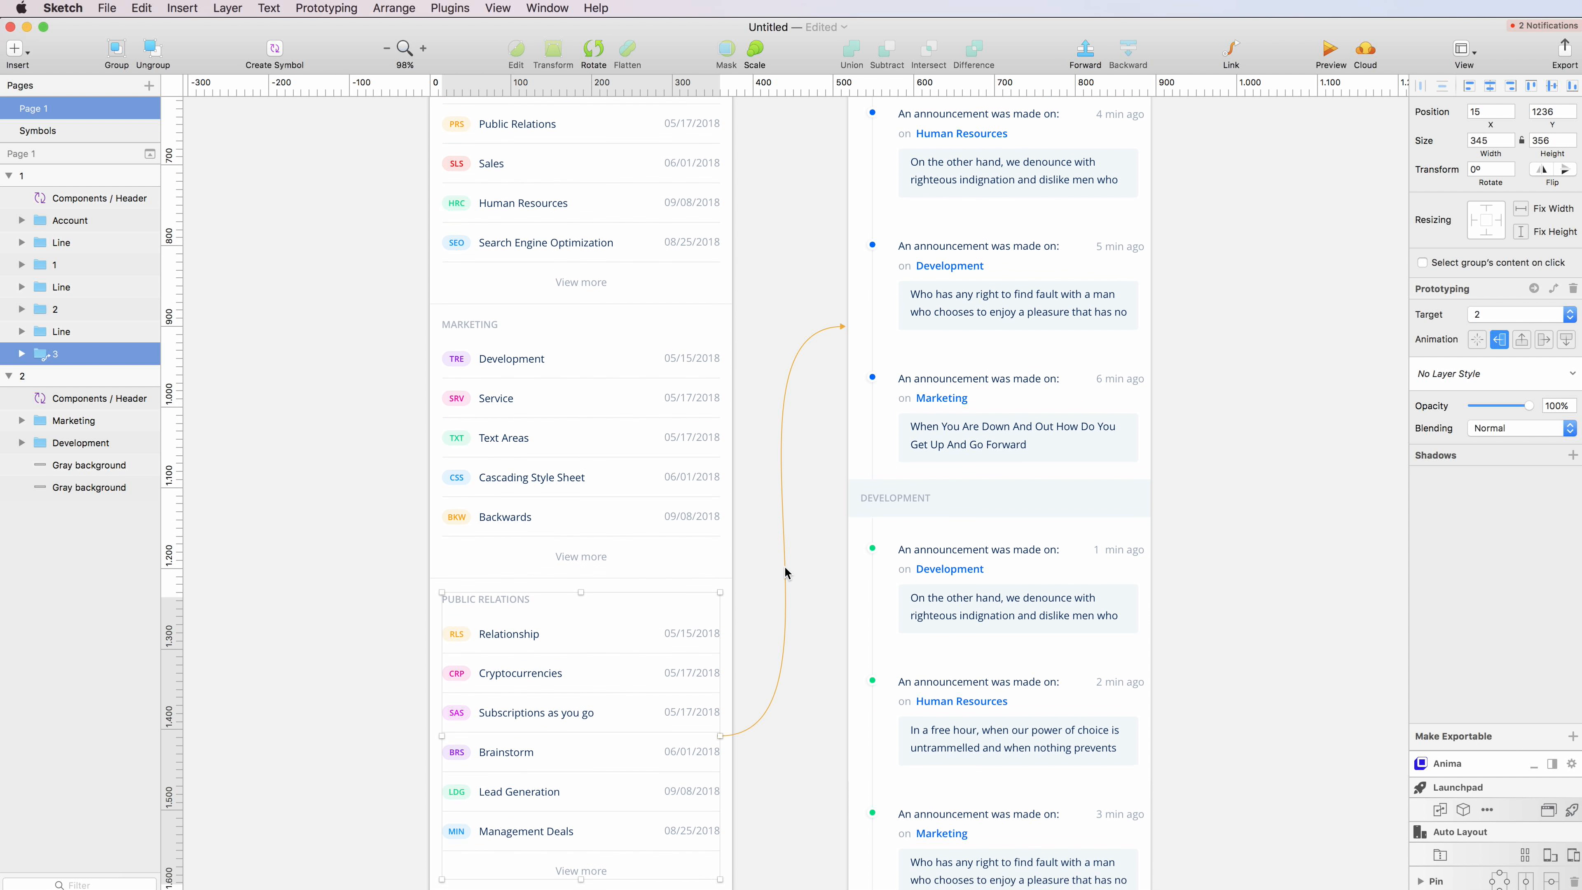
{"action": "scroll", "coordinate": [785, 568], "scroll_direction": "up", "scroll_amount": 3}
{"action": "scroll", "coordinate": [786, 572], "scroll_direction": "up", "scroll_amount": 1}
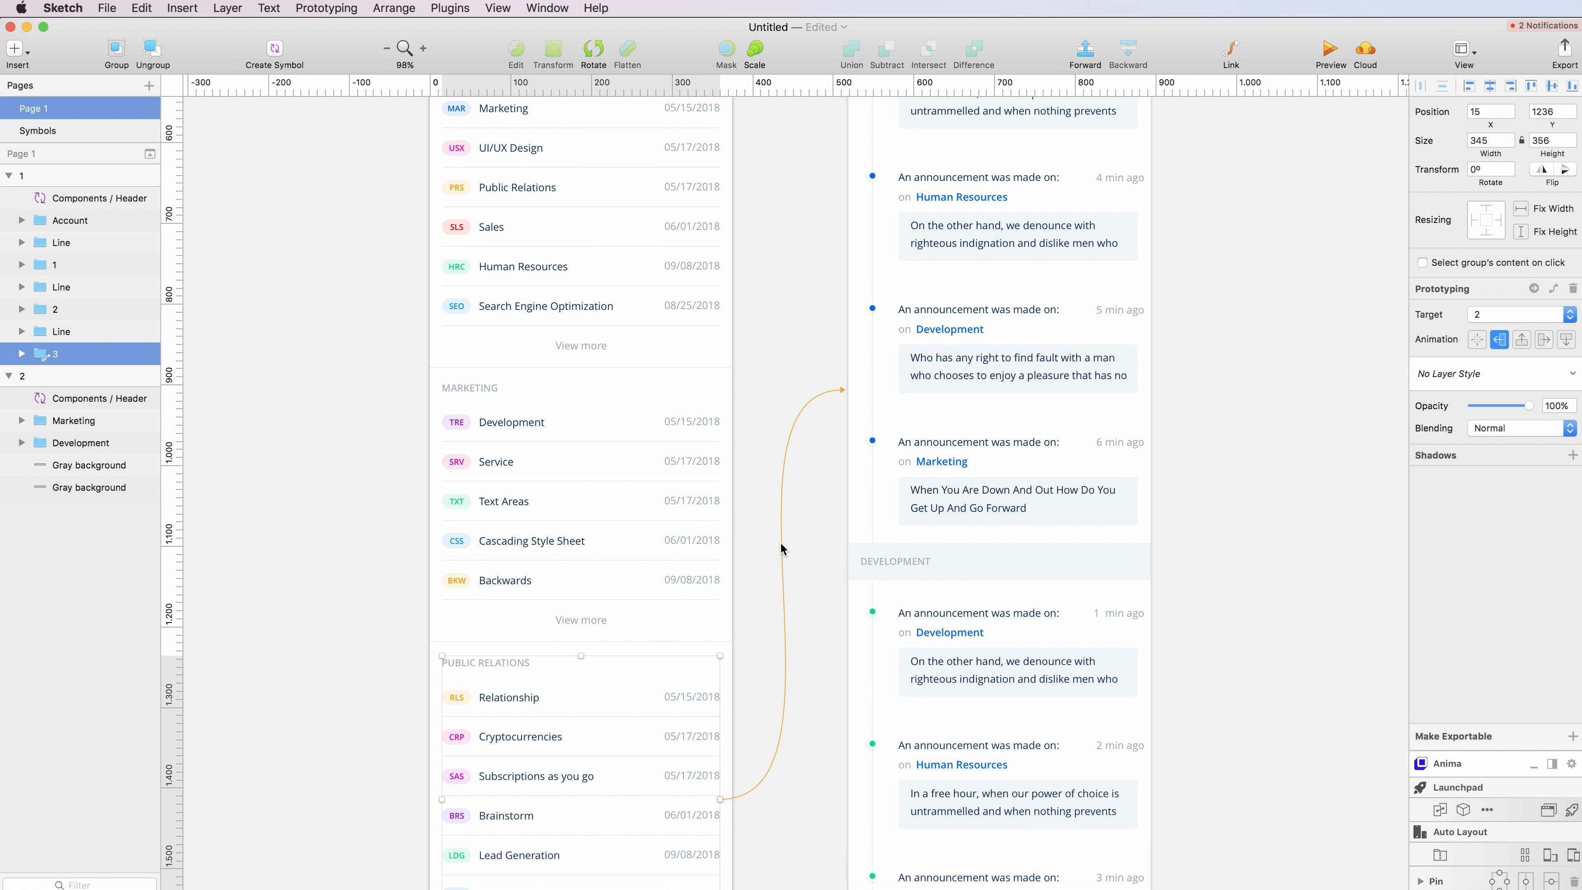
{"action": "scroll", "coordinate": [806, 561], "scroll_direction": "down", "scroll_amount": 4}
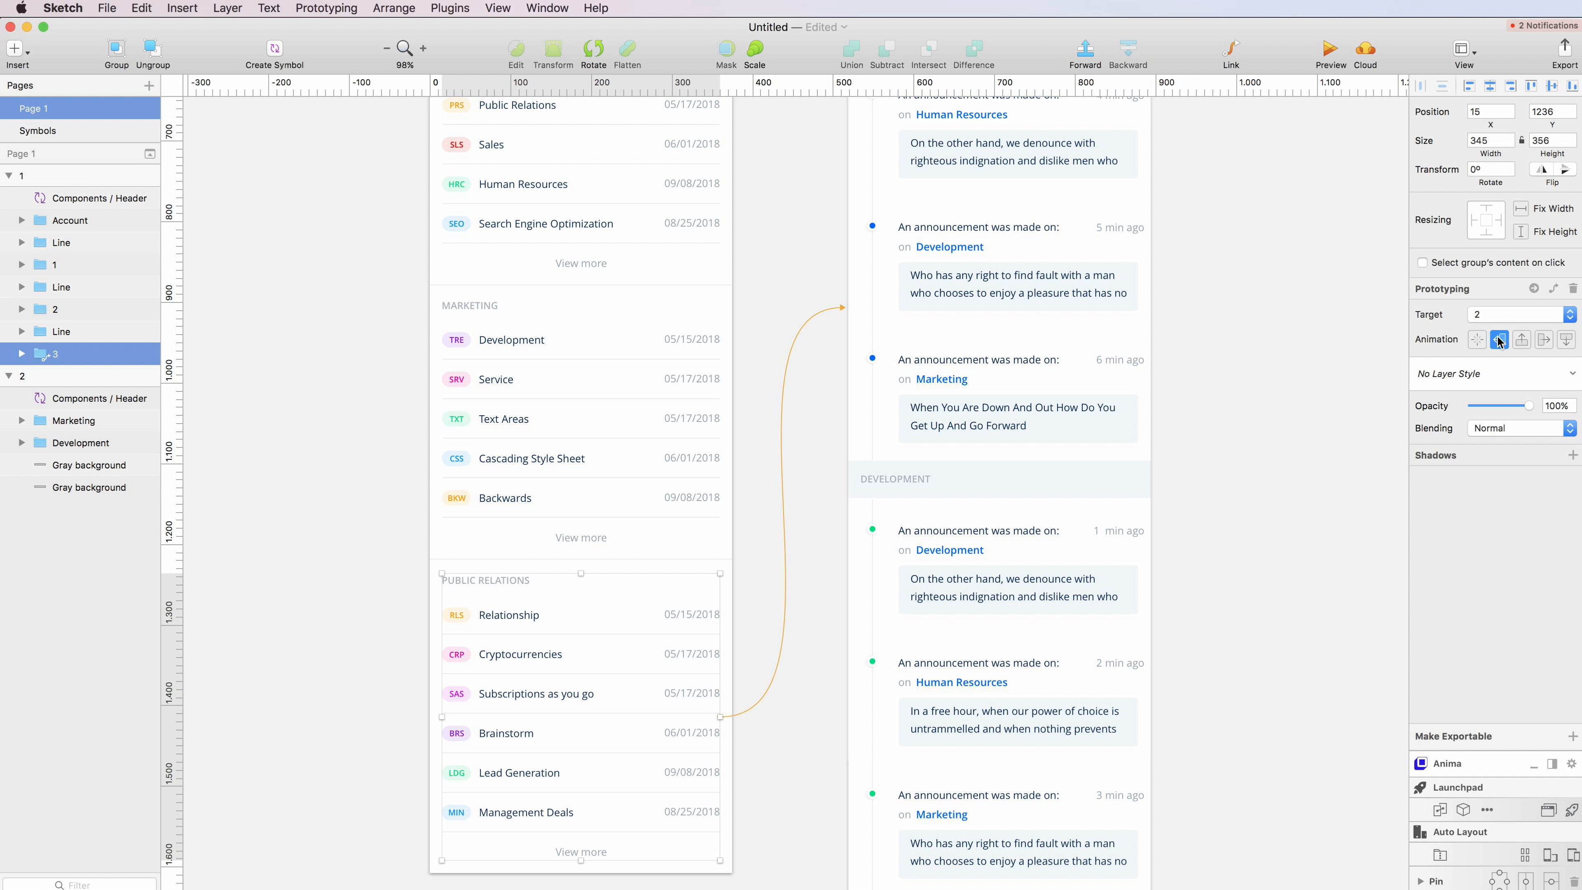
{"action": "left_click", "coordinate": [1478, 339]}
{"action": "left_click", "coordinate": [754, 579]}
{"action": "left_click", "coordinate": [704, 633]}
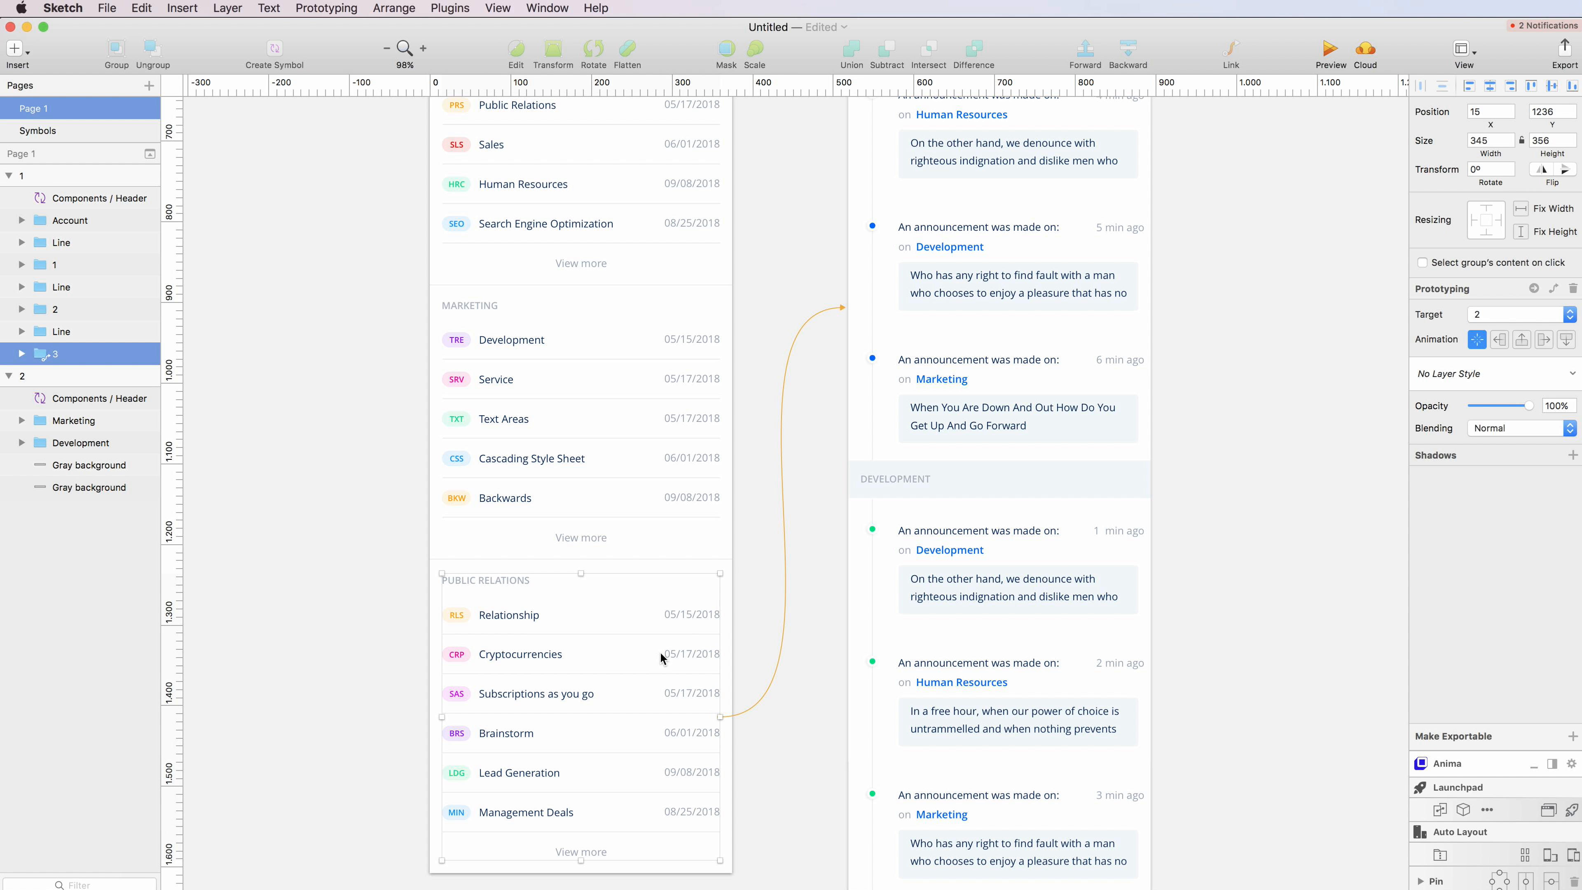
Step: Set the Public Relations link's animation to slide the artboard upward and test the transition in the preview
{"action": "left_click", "coordinate": [1522, 341]}
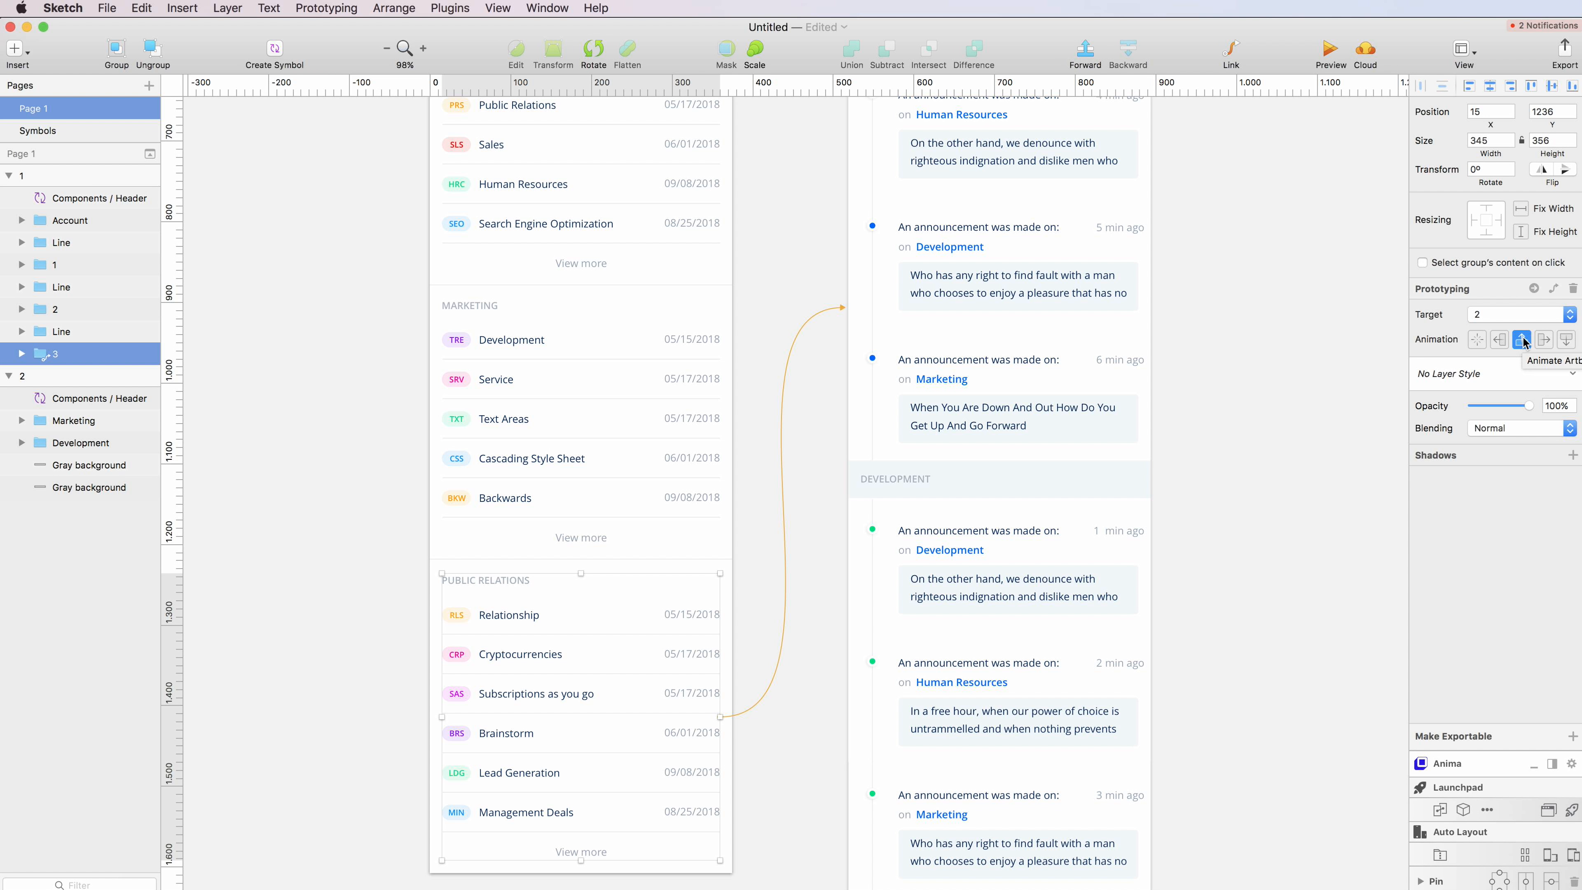
{"action": "left_click", "coordinate": [1330, 50]}
{"action": "left_click", "coordinate": [917, 460]}
{"action": "scroll", "coordinate": [917, 461], "scroll_direction": "down", "scroll_amount": 5}
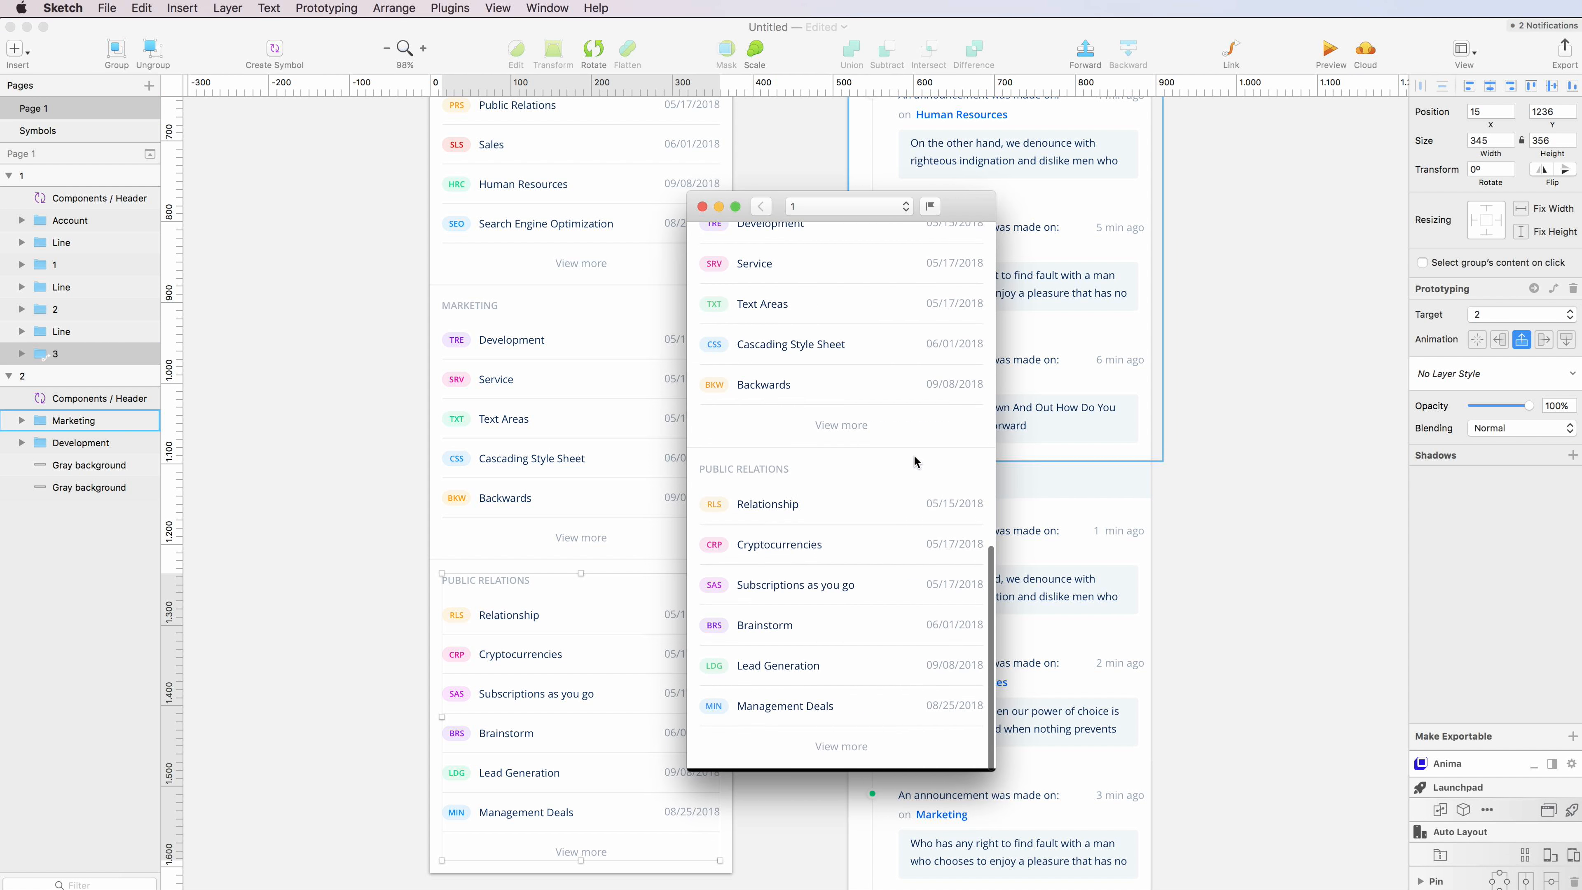
{"action": "left_click", "coordinate": [872, 558]}
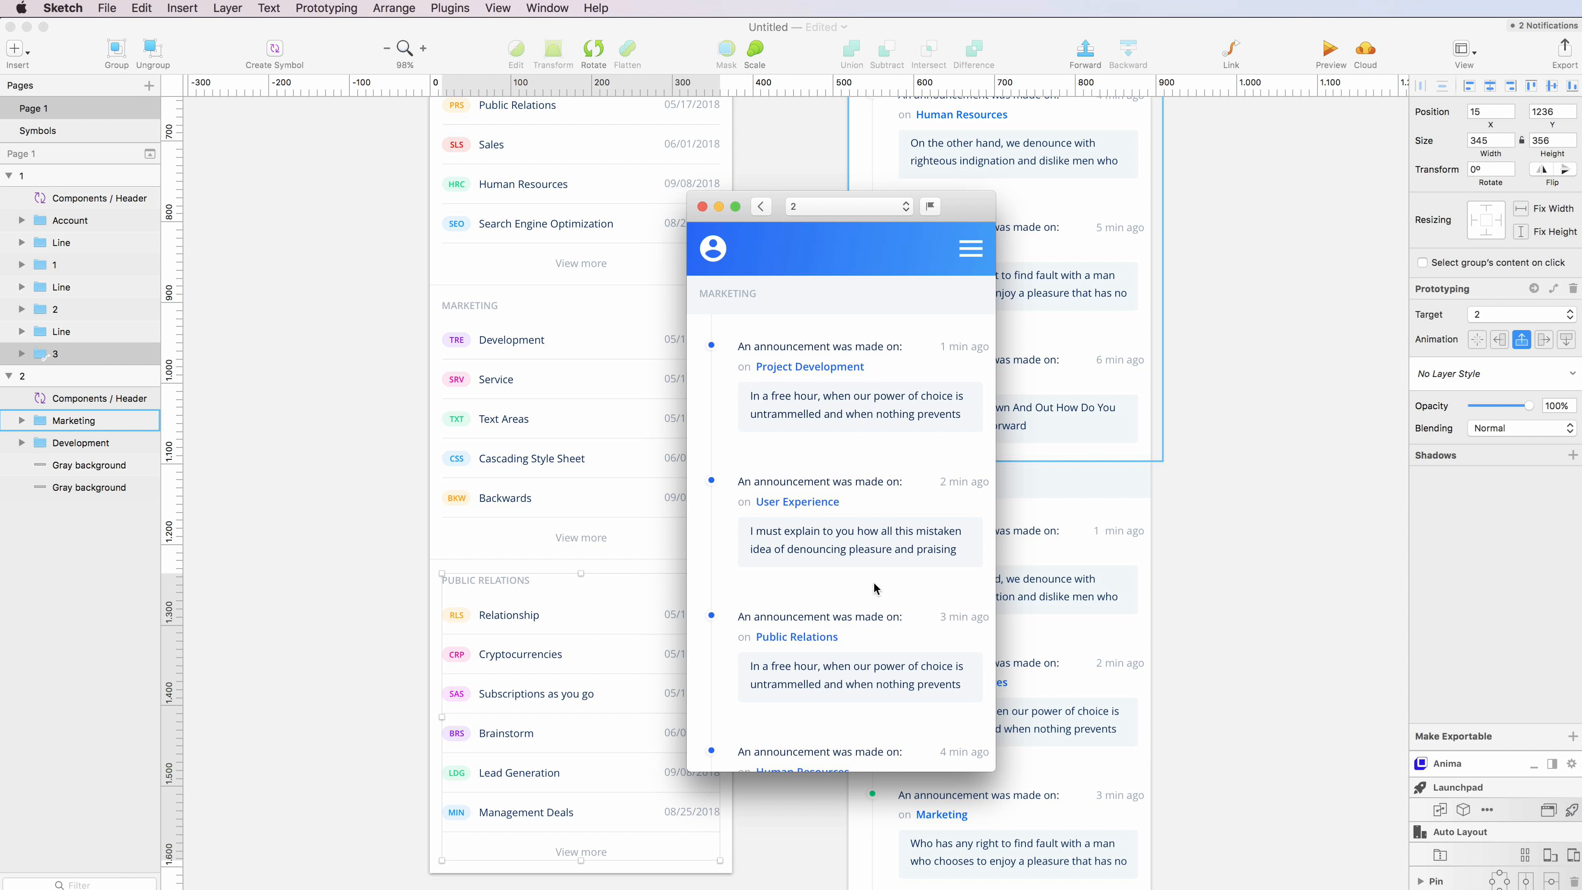
{"action": "left_click", "coordinate": [702, 206]}
{"action": "left_click", "coordinate": [786, 498]}
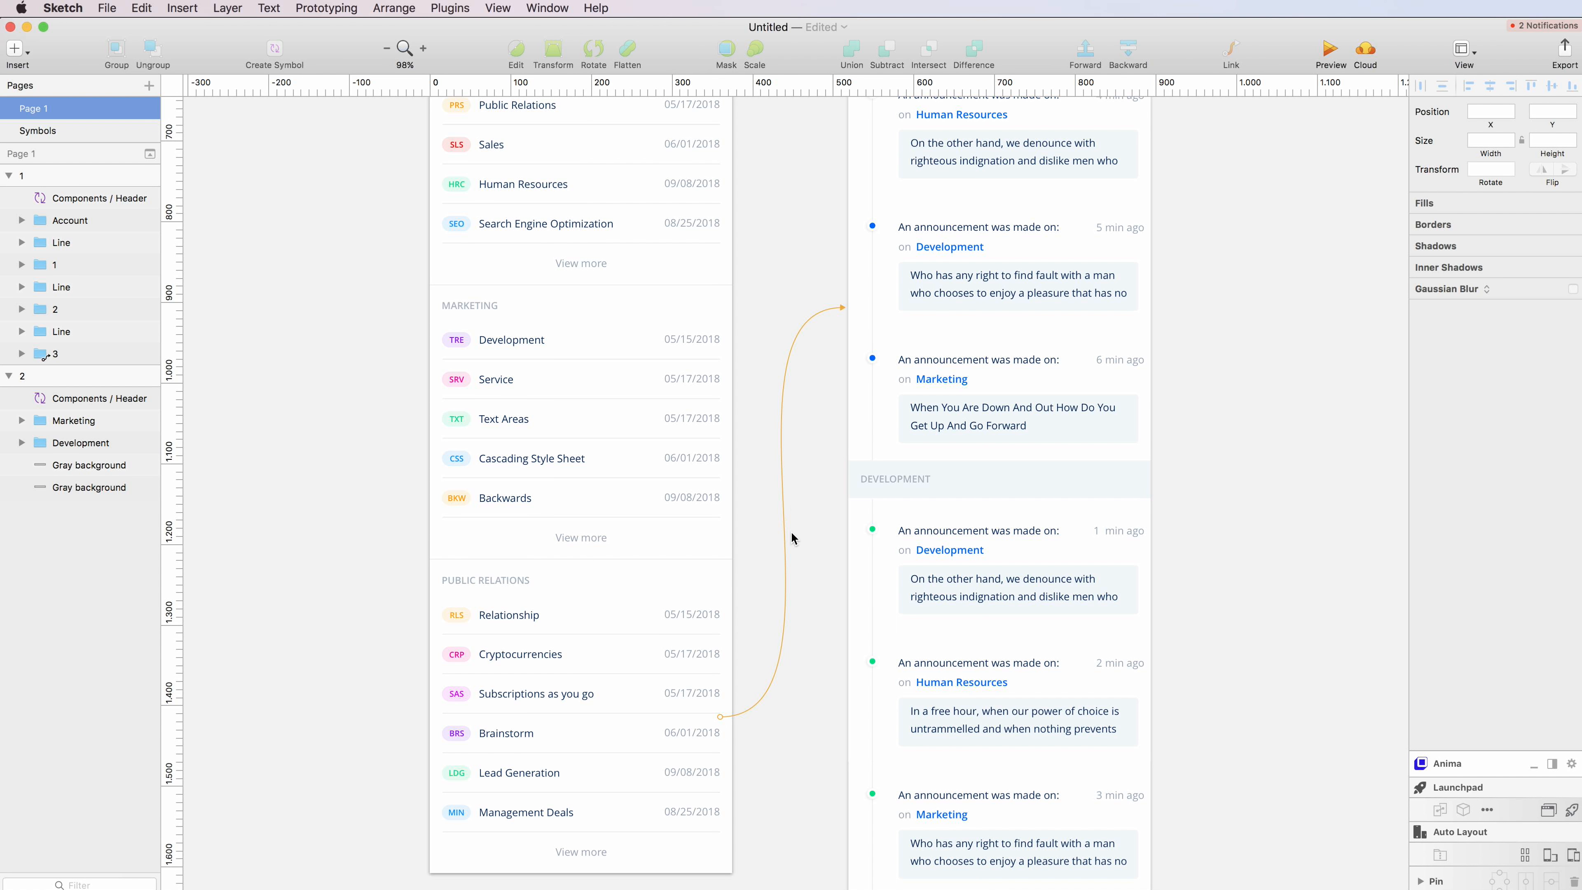
Step: Examine the target choices for the Public Relations group's link, including Previous Artboard, keeping artboard 2 as the target
{"action": "scroll", "coordinate": [785, 529], "scroll_direction": "up", "scroll_amount": 3}
{"action": "scroll", "coordinate": [785, 529], "scroll_direction": "up", "scroll_amount": 3}
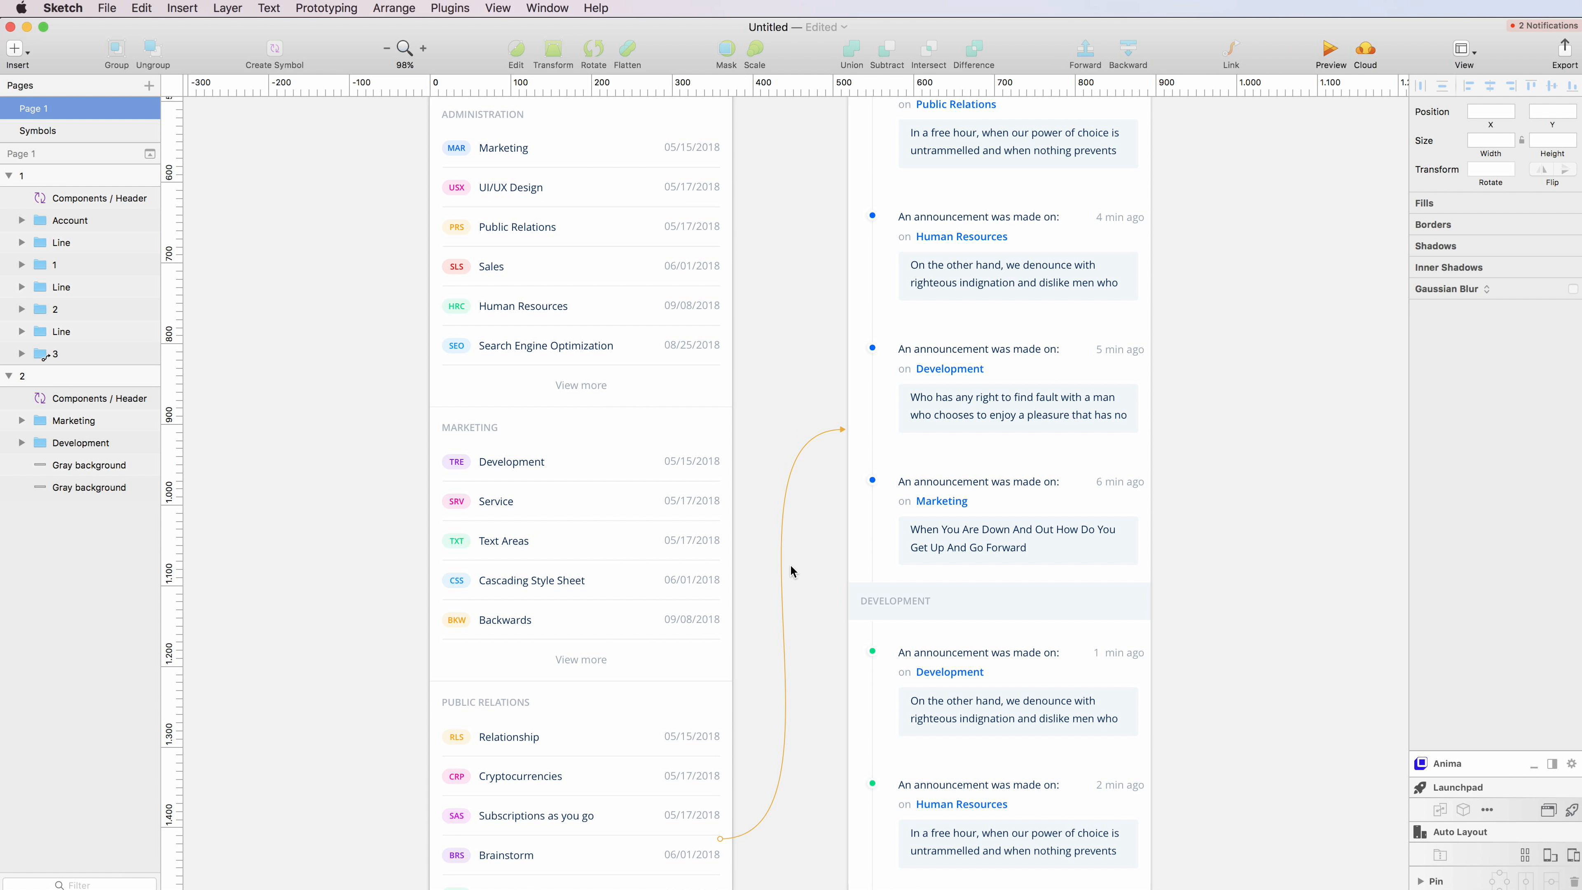
{"action": "scroll", "coordinate": [779, 573], "scroll_direction": "up", "scroll_amount": 1}
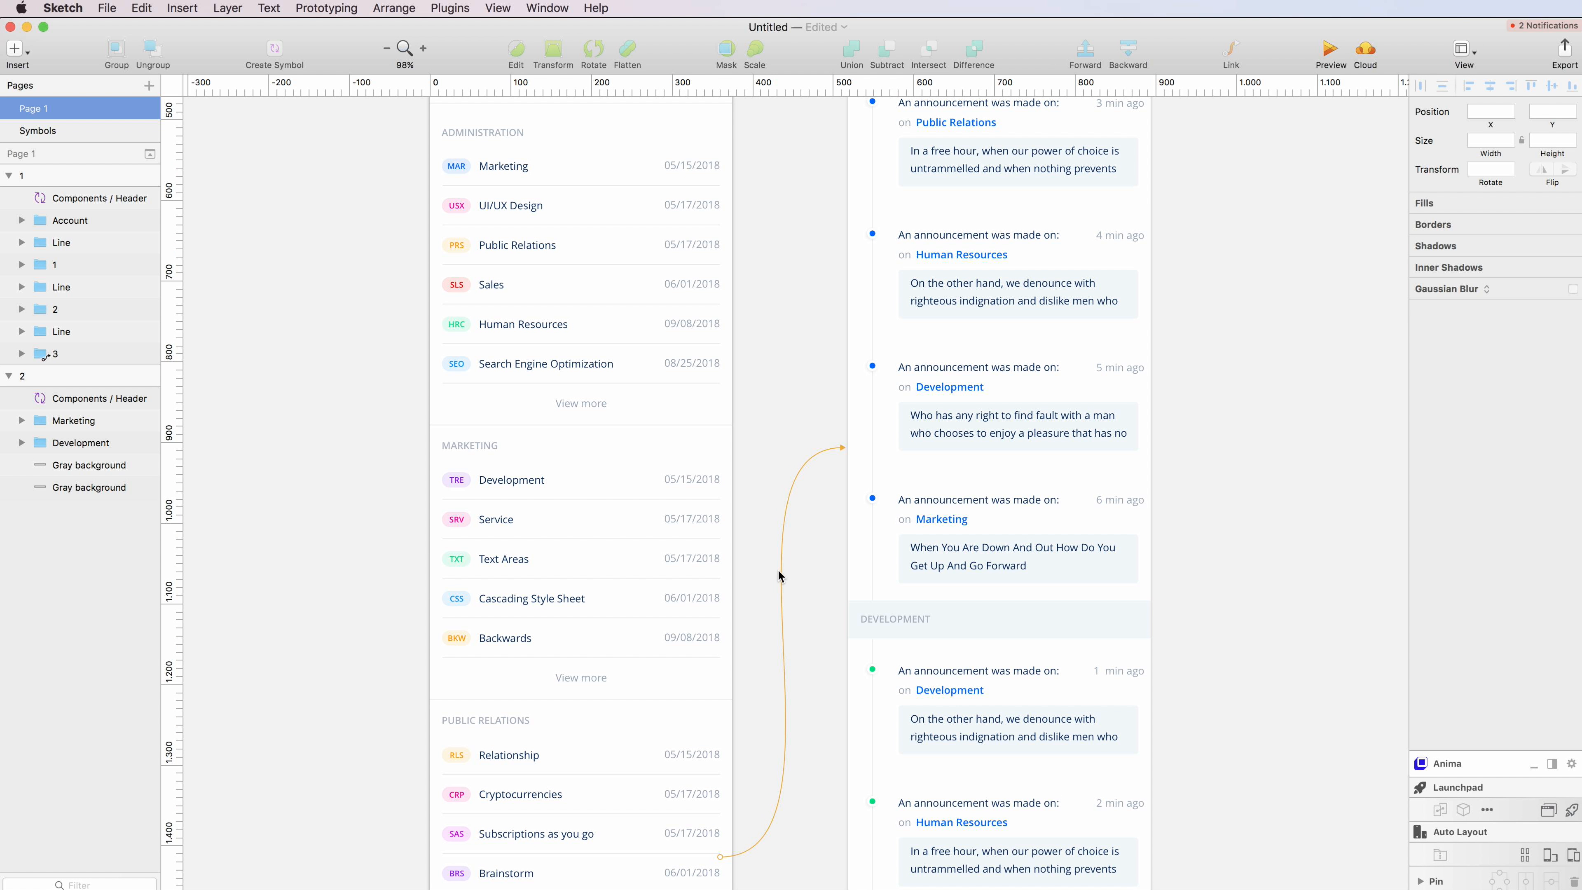
{"action": "left_click", "coordinate": [648, 723]}
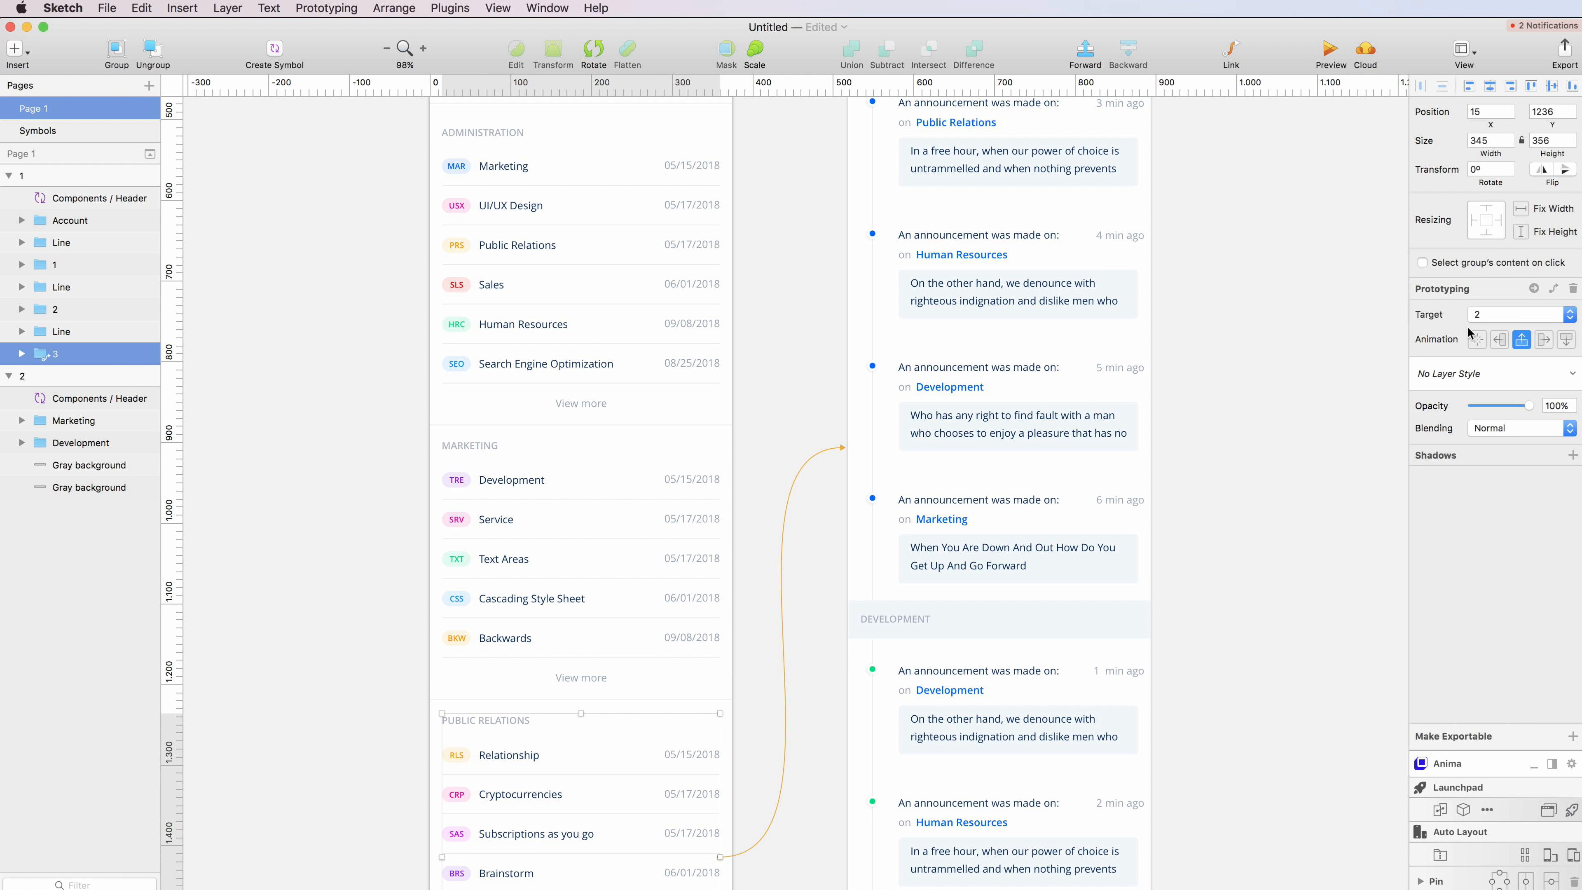
{"action": "left_click", "coordinate": [1497, 312]}
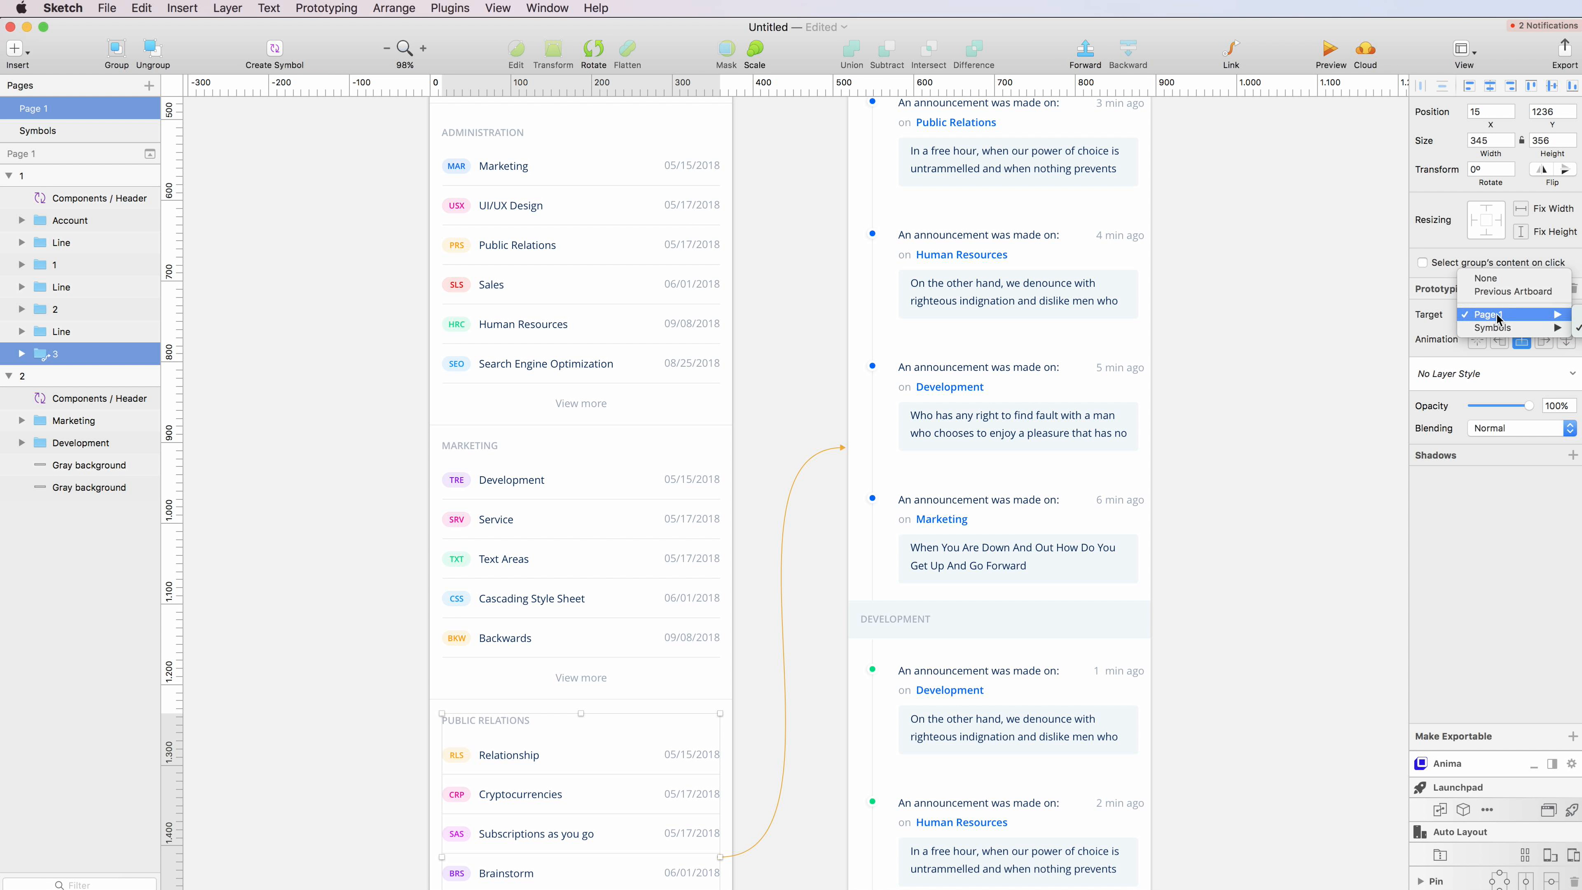
{"action": "mouse_move", "coordinate": [1488, 327]}
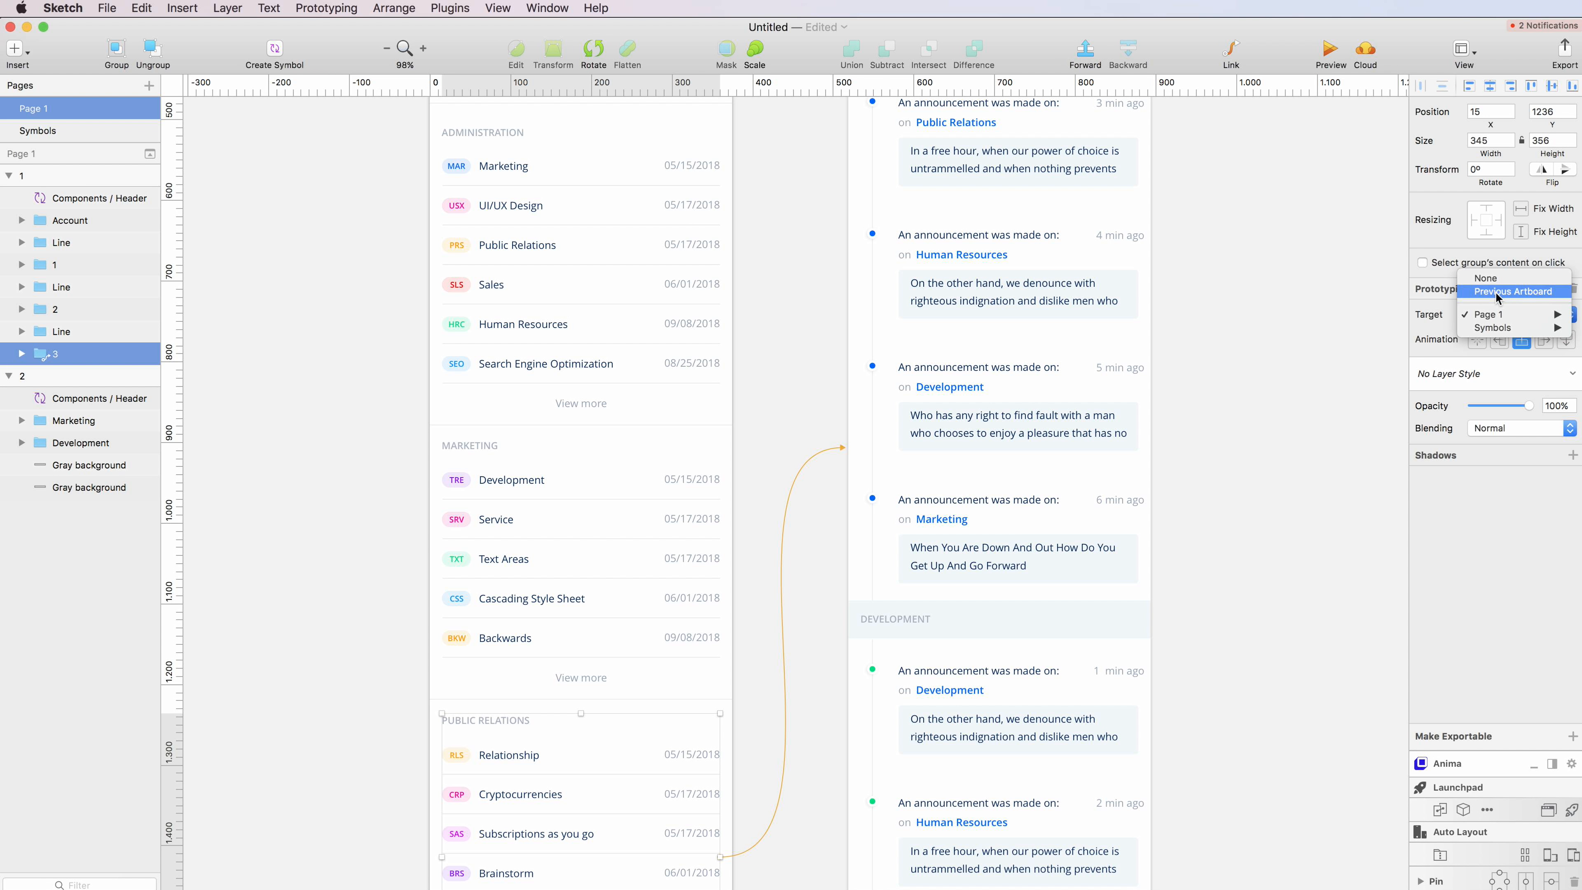
{"action": "left_click", "coordinate": [1428, 332]}
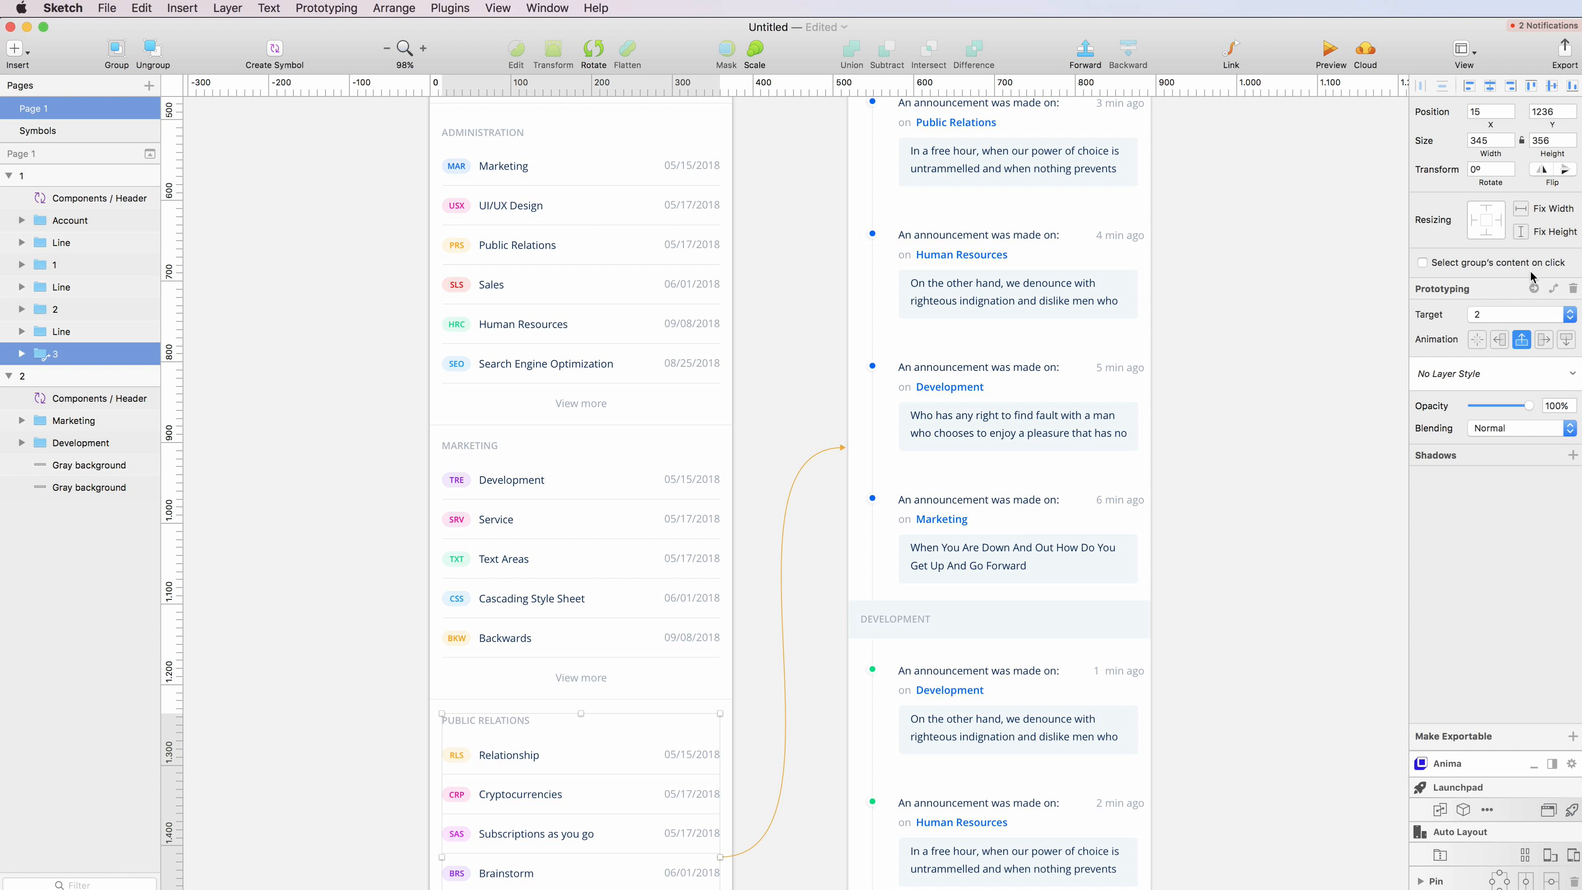
{"action": "left_click", "coordinate": [1280, 472]}
{"action": "scroll", "coordinate": [1279, 471], "scroll_direction": "up", "scroll_amount": 8}
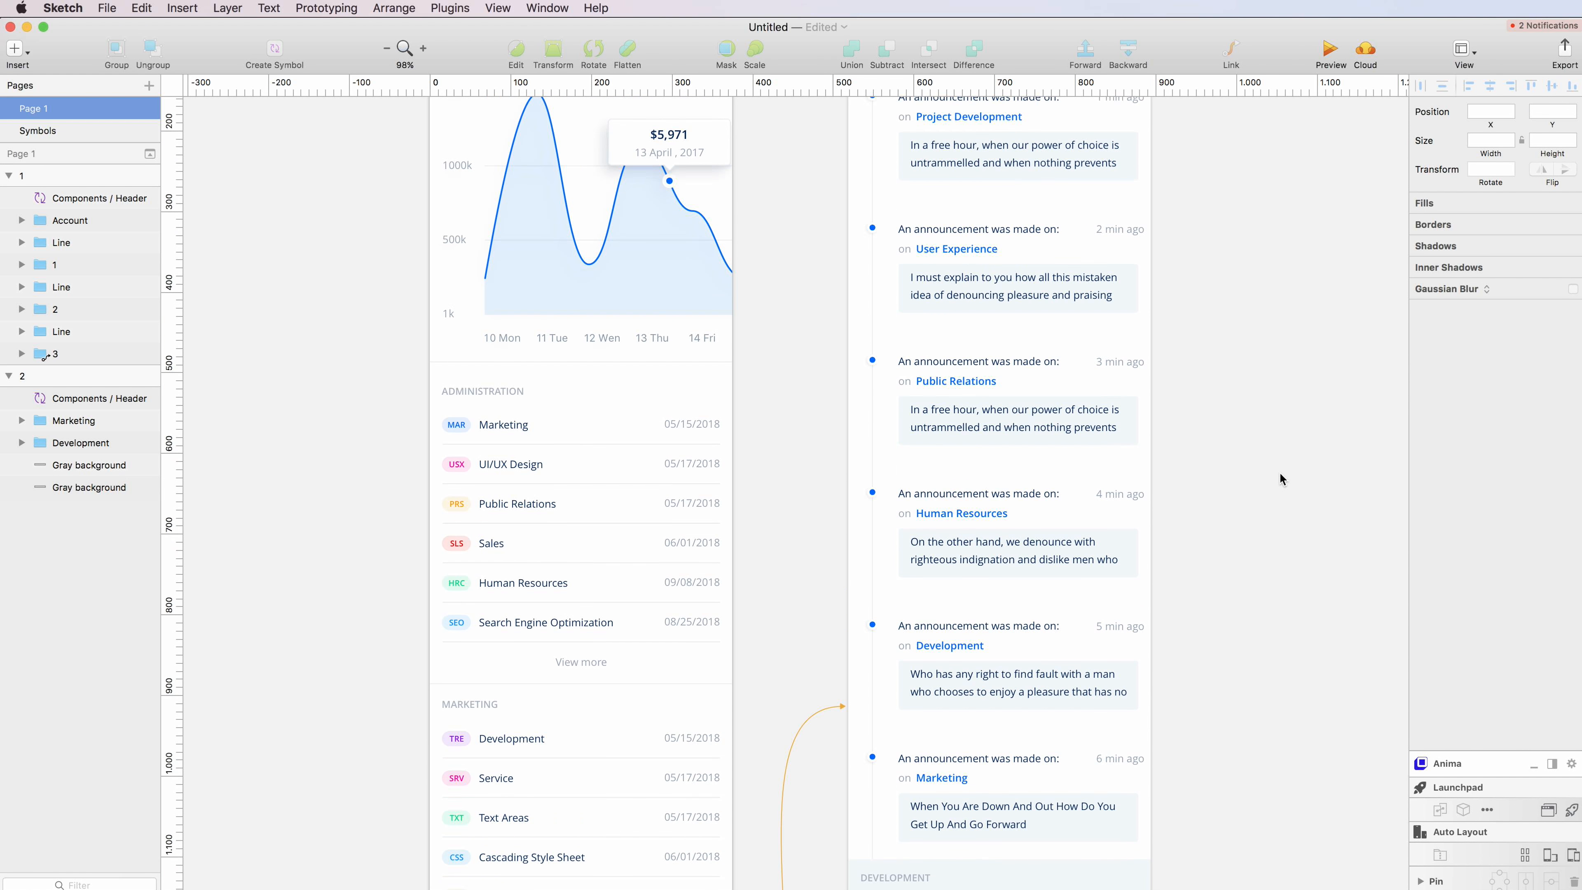
Step: Examine artboards 1 and 2 and the link running from the Public Relations group to artboard 2
{"action": "scroll", "coordinate": [1039, 433], "scroll_direction": "up", "scroll_amount": 3}
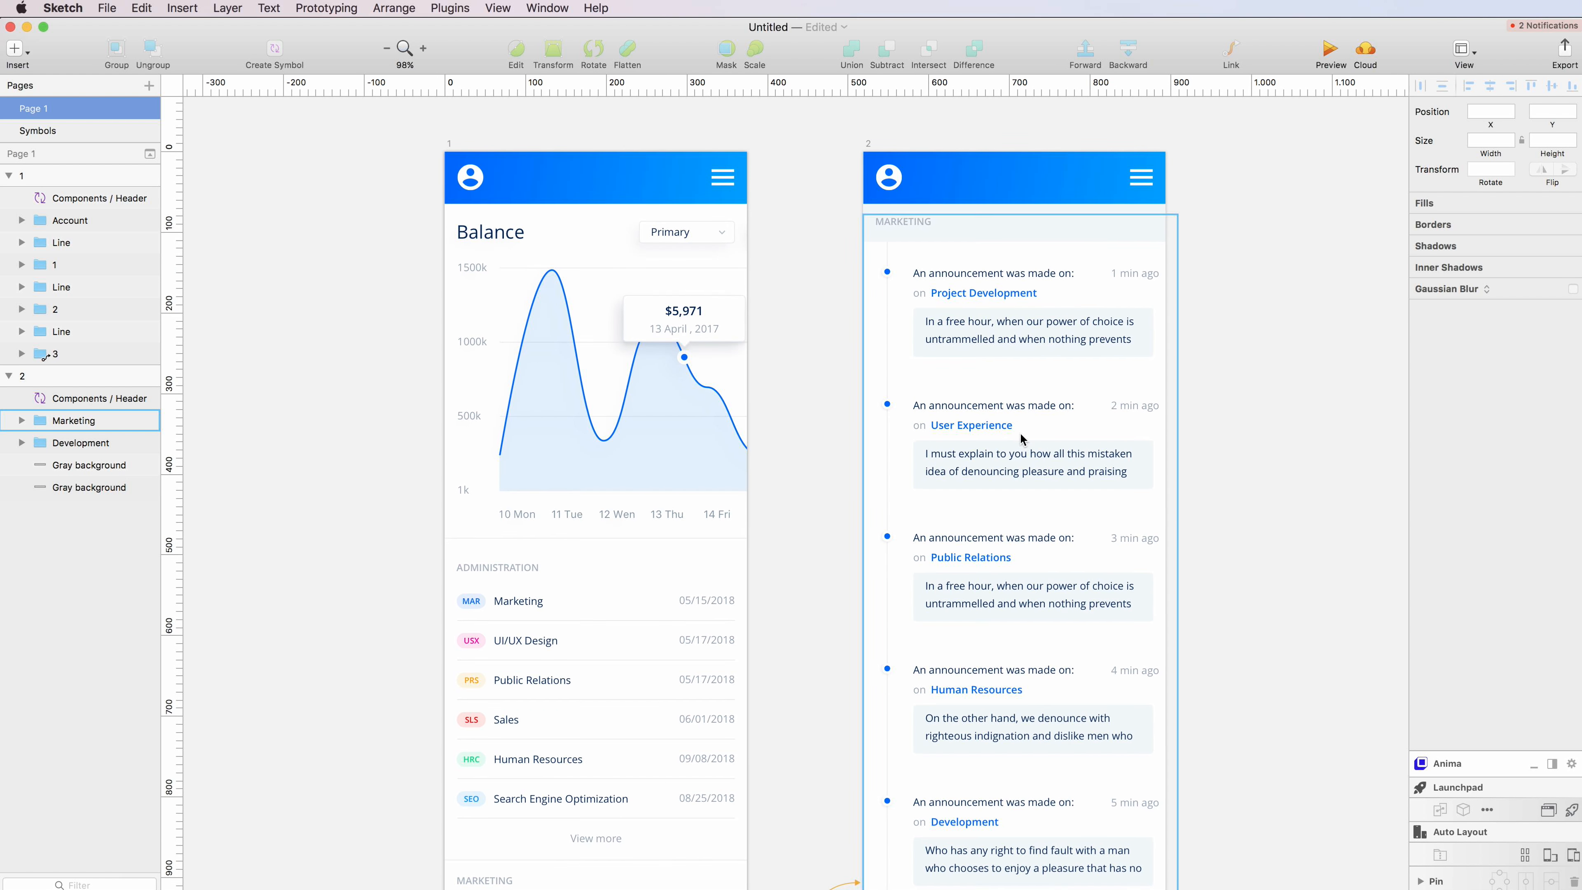
{"action": "scroll", "coordinate": [987, 458], "scroll_direction": "down", "scroll_amount": 1}
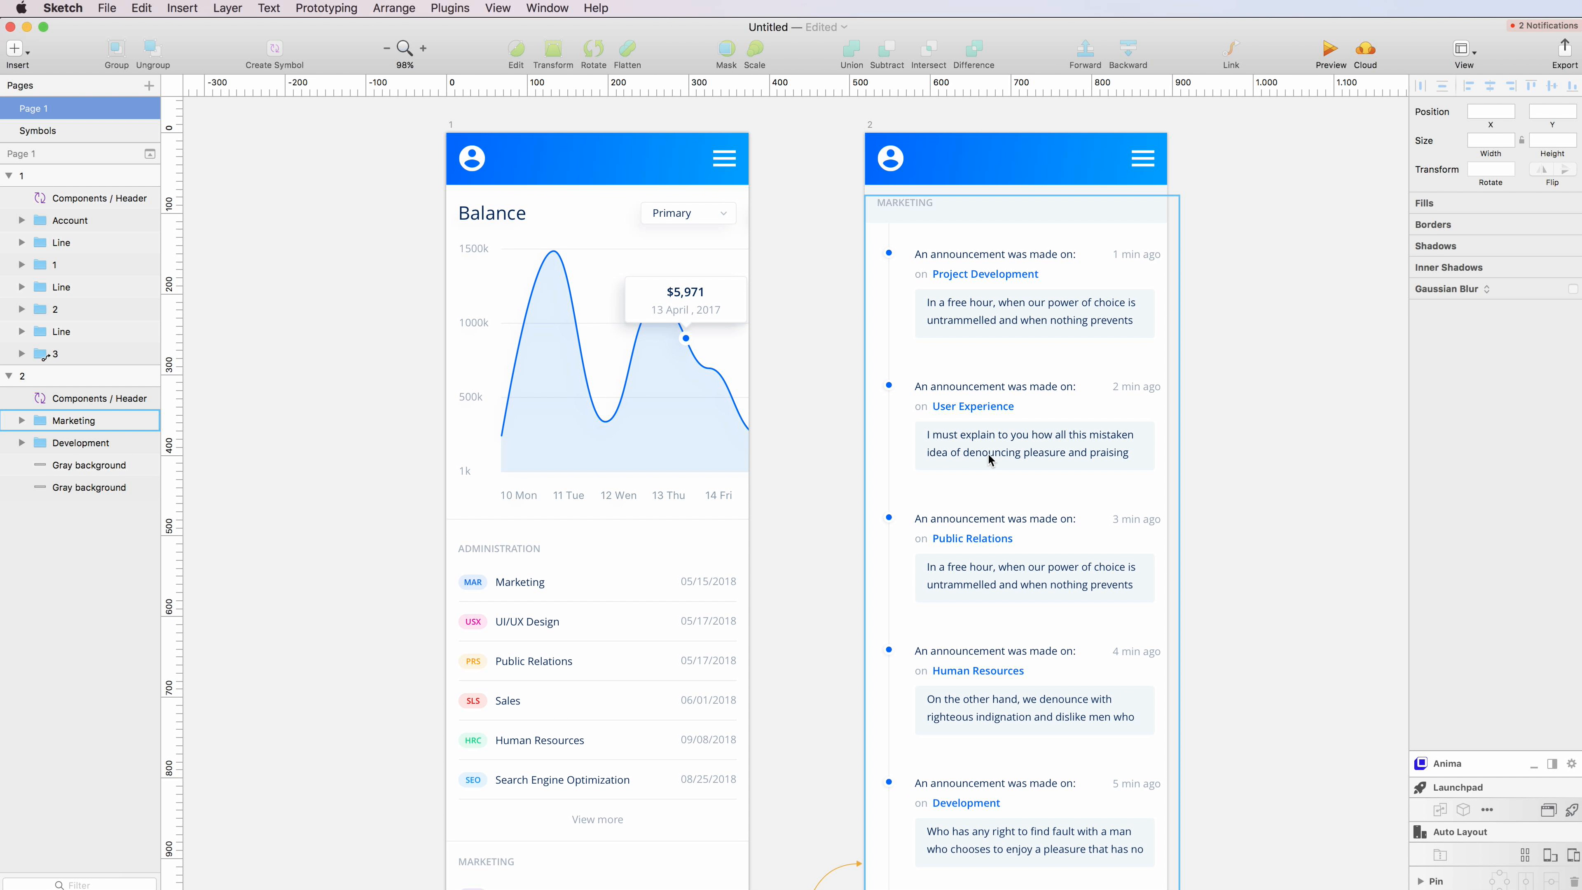
{"action": "scroll", "coordinate": [911, 429], "scroll_direction": "down", "scroll_amount": 1}
{"action": "scroll", "coordinate": [904, 430], "scroll_direction": "up", "scroll_amount": 1}
{"action": "scroll", "coordinate": [905, 429], "scroll_direction": "up", "scroll_amount": 1}
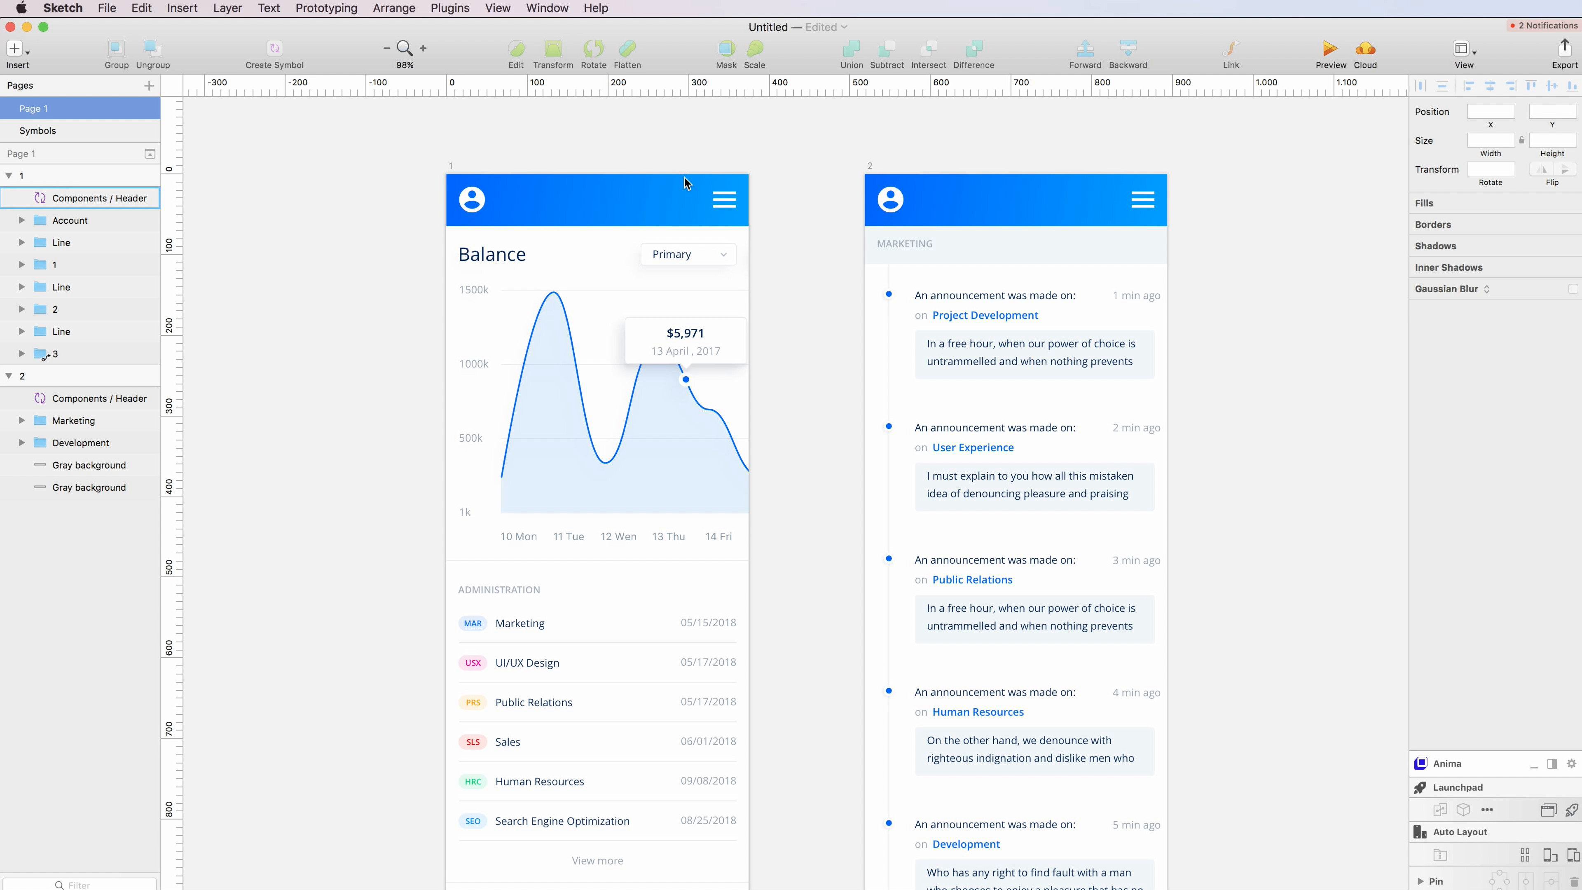
{"action": "scroll", "coordinate": [740, 653], "scroll_direction": "down", "scroll_amount": 8}
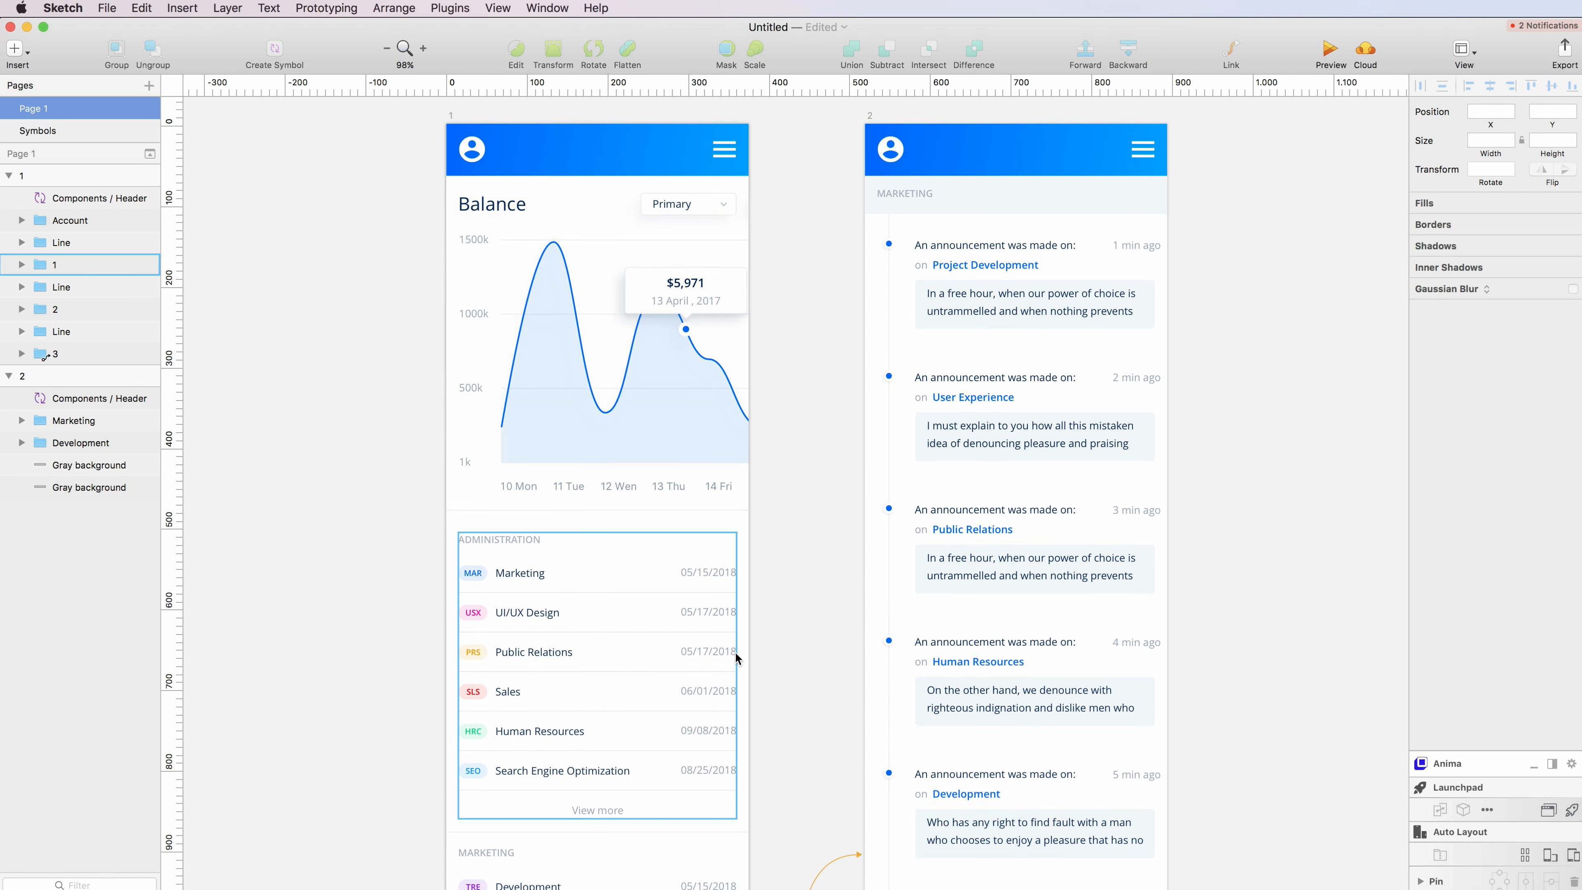
{"action": "scroll", "coordinate": [740, 653], "scroll_direction": "down", "scroll_amount": 10}
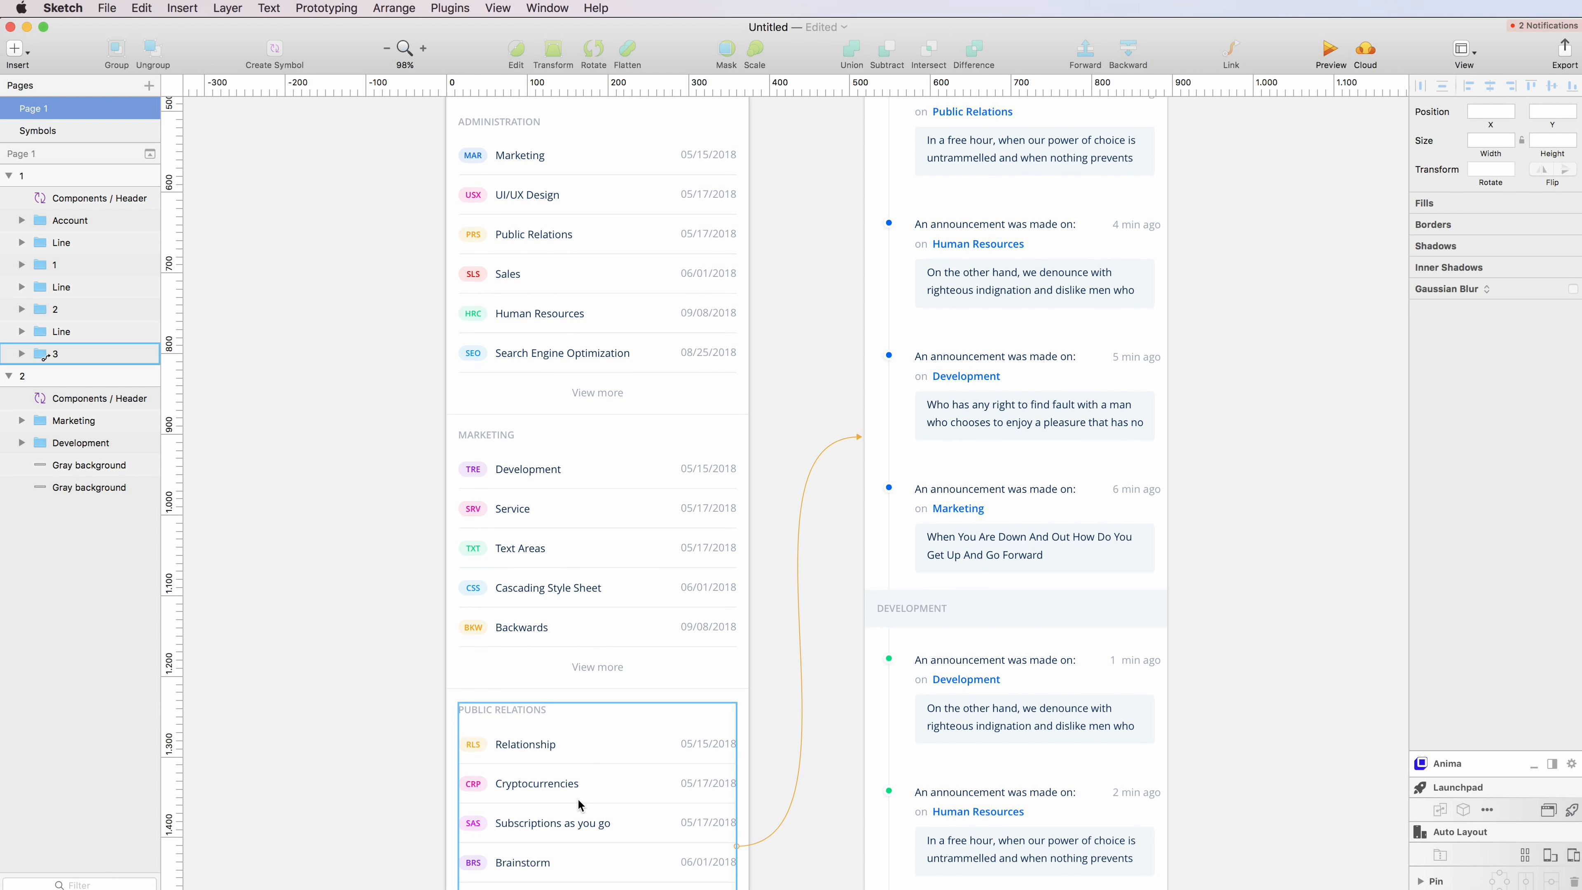
{"action": "scroll", "coordinate": [577, 798], "scroll_direction": "up", "scroll_amount": 16}
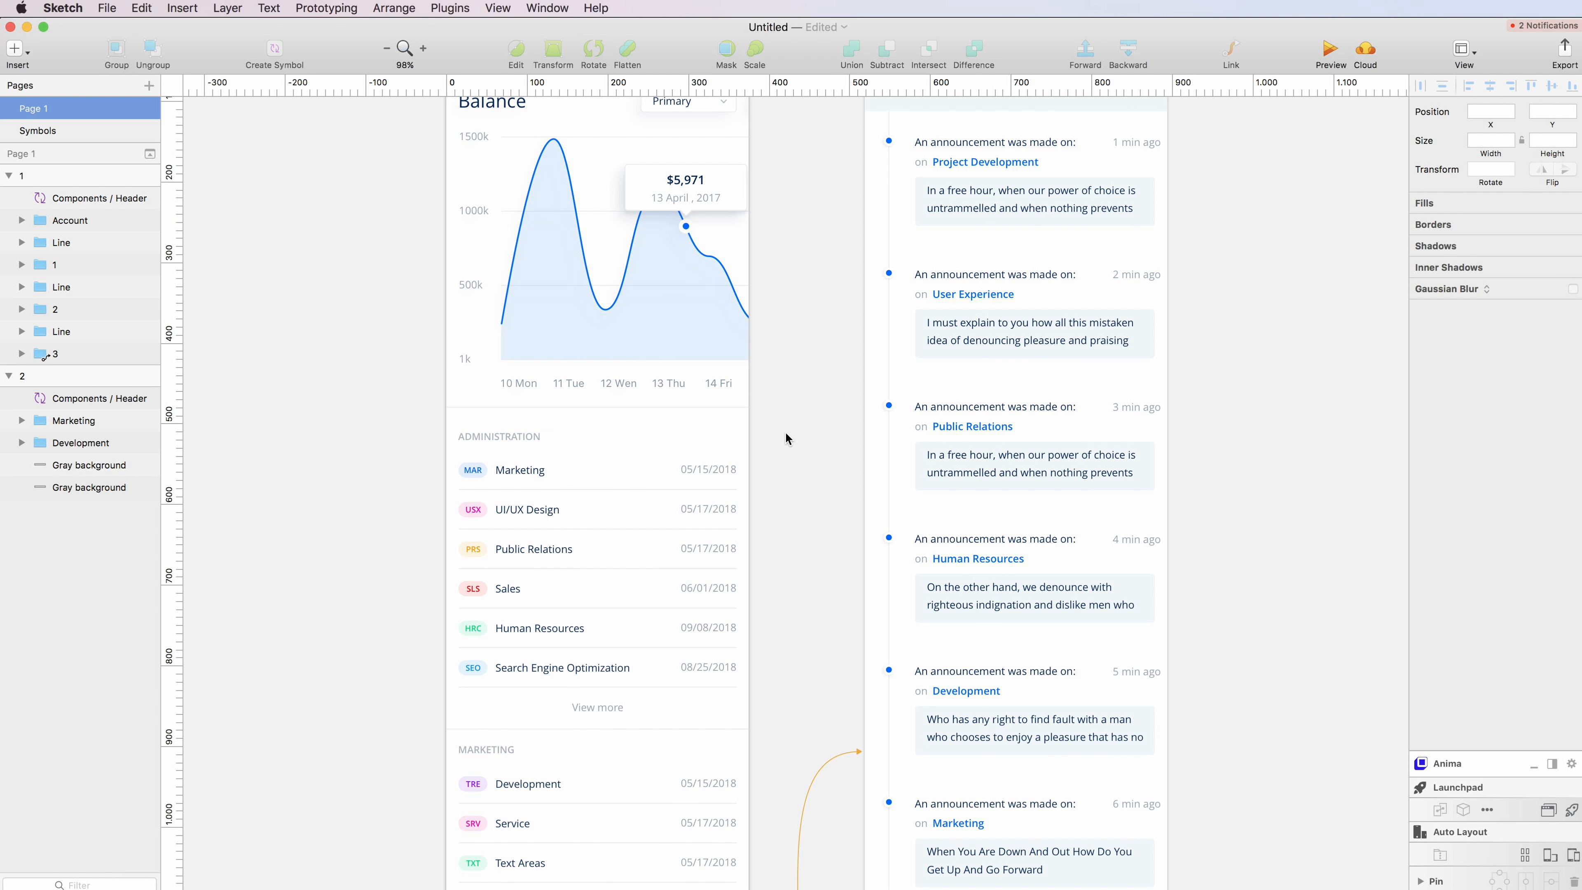
{"action": "scroll", "coordinate": [786, 435], "scroll_direction": "up", "scroll_amount": 3}
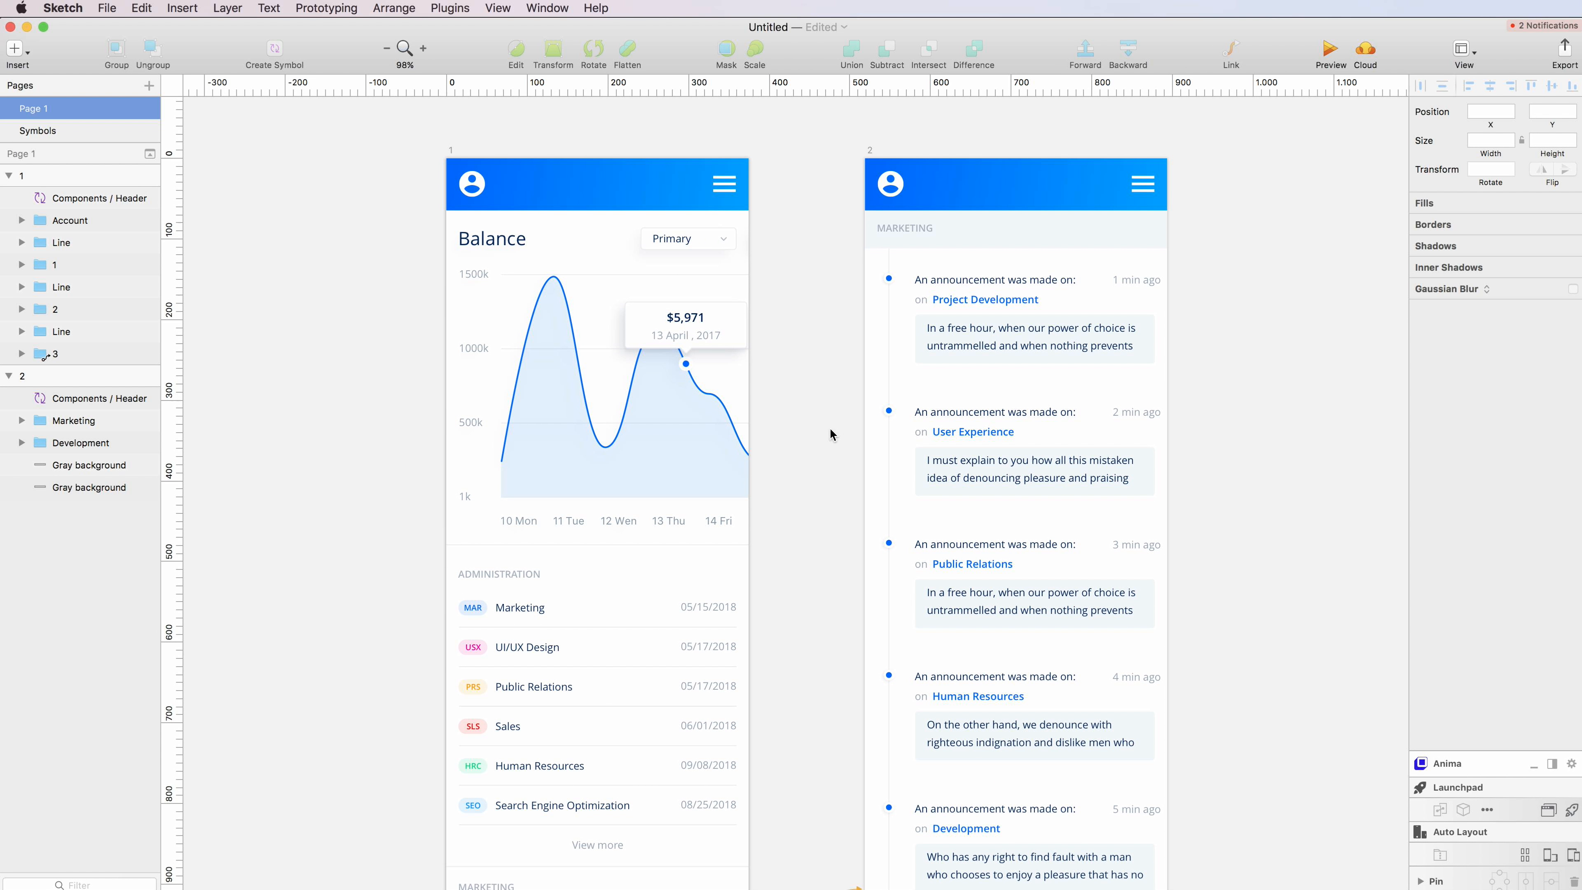
{"action": "scroll", "coordinate": [848, 448], "scroll_direction": "down", "scroll_amount": 8}
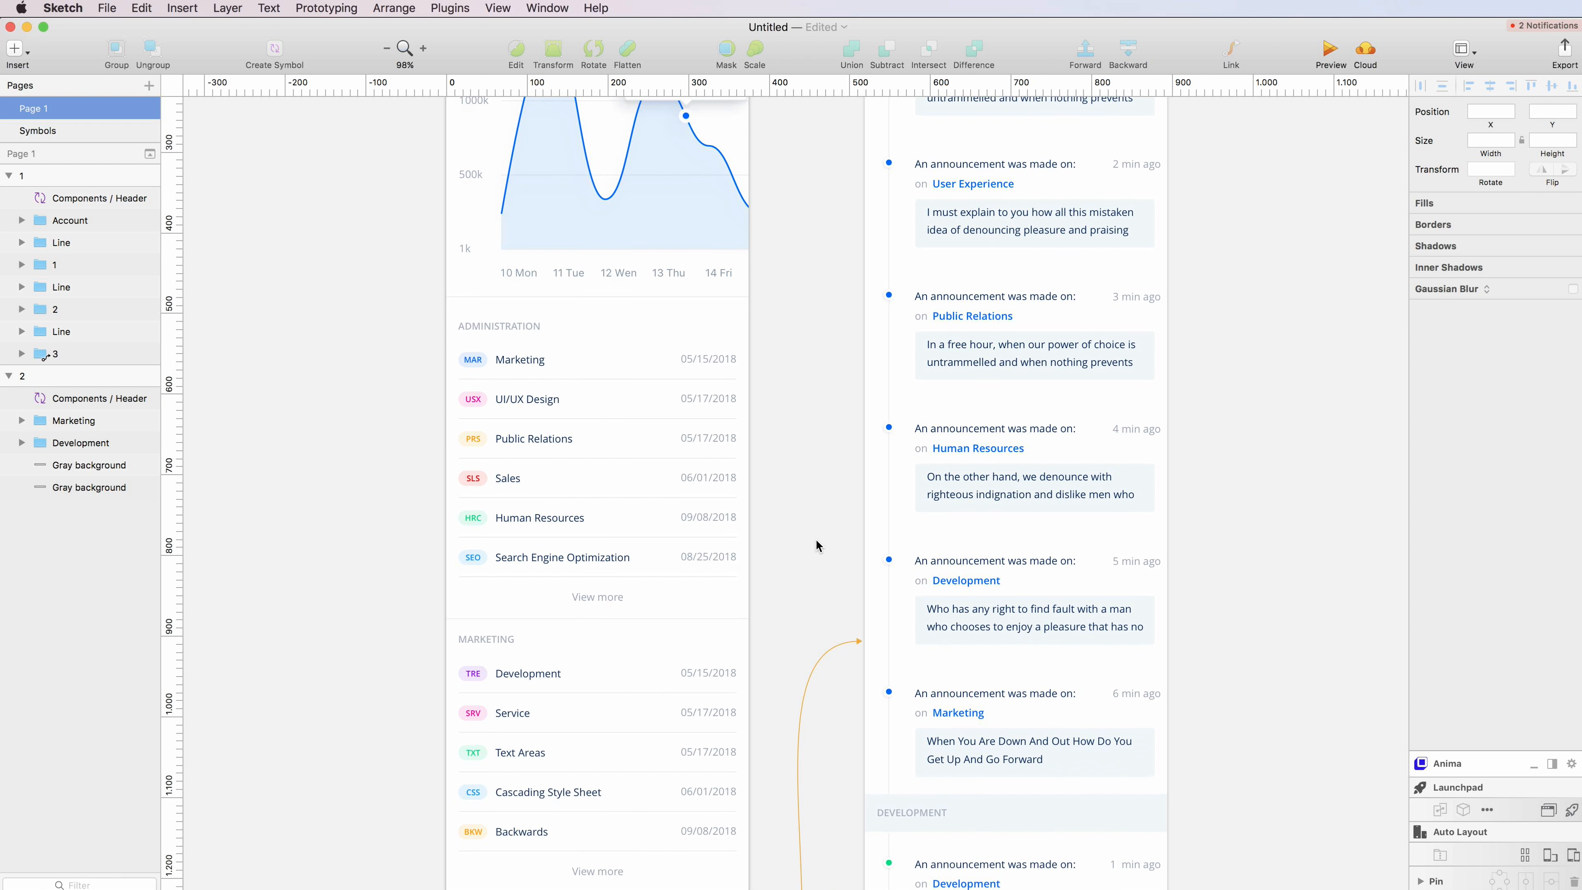
{"action": "scroll", "coordinate": [823, 547], "scroll_direction": "up", "scroll_amount": 10}
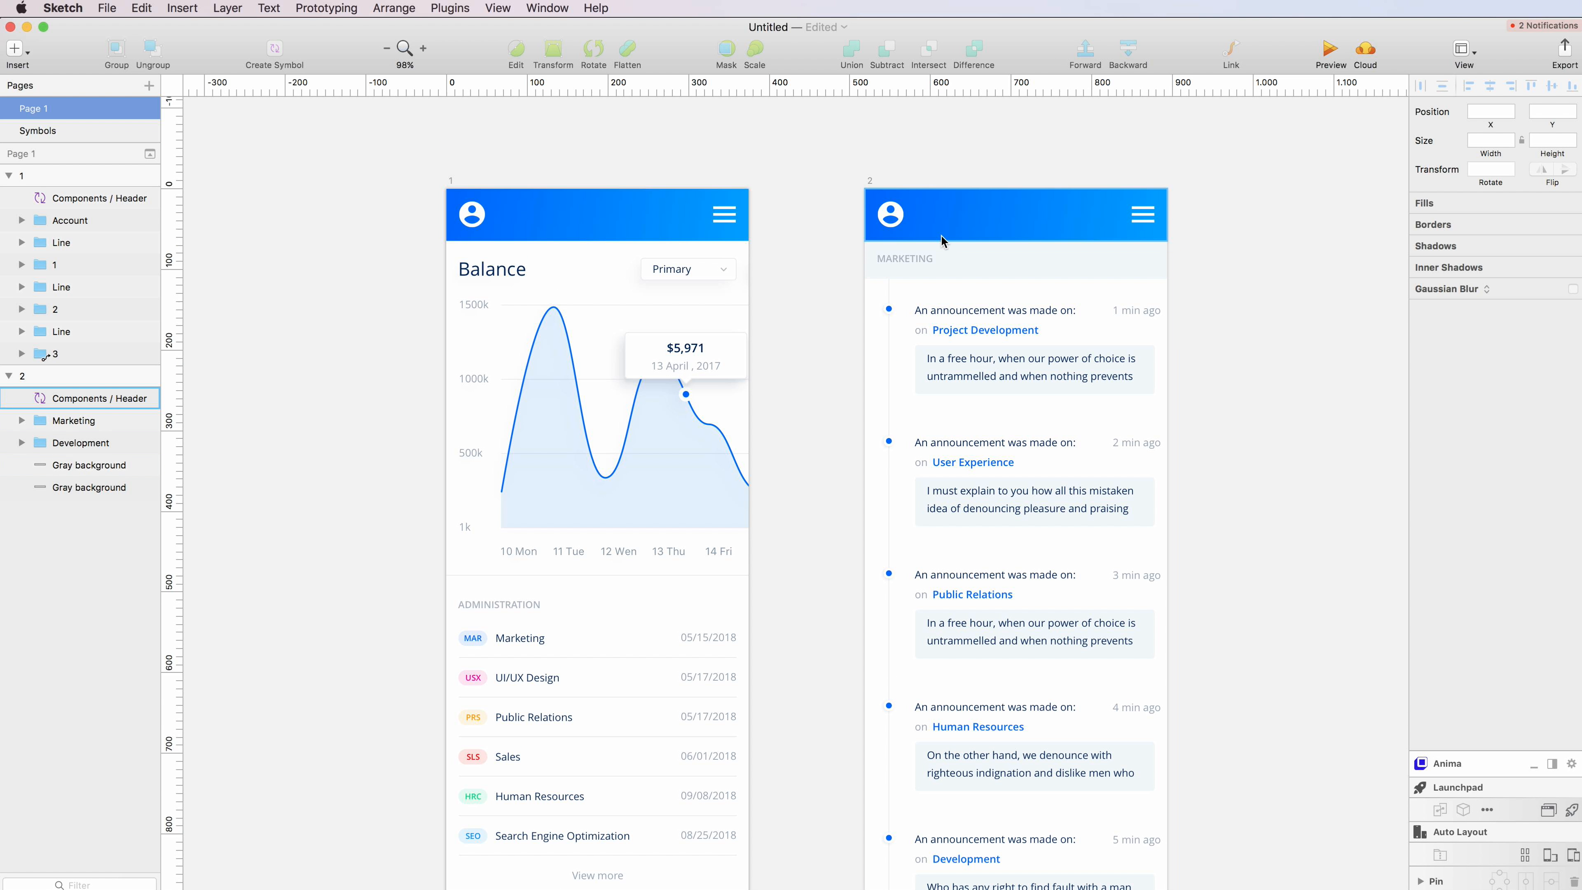
Step: Link the Marketing group on artboard 2 to artboard 1 as its prototype target
{"action": "left_click", "coordinate": [1017, 300]}
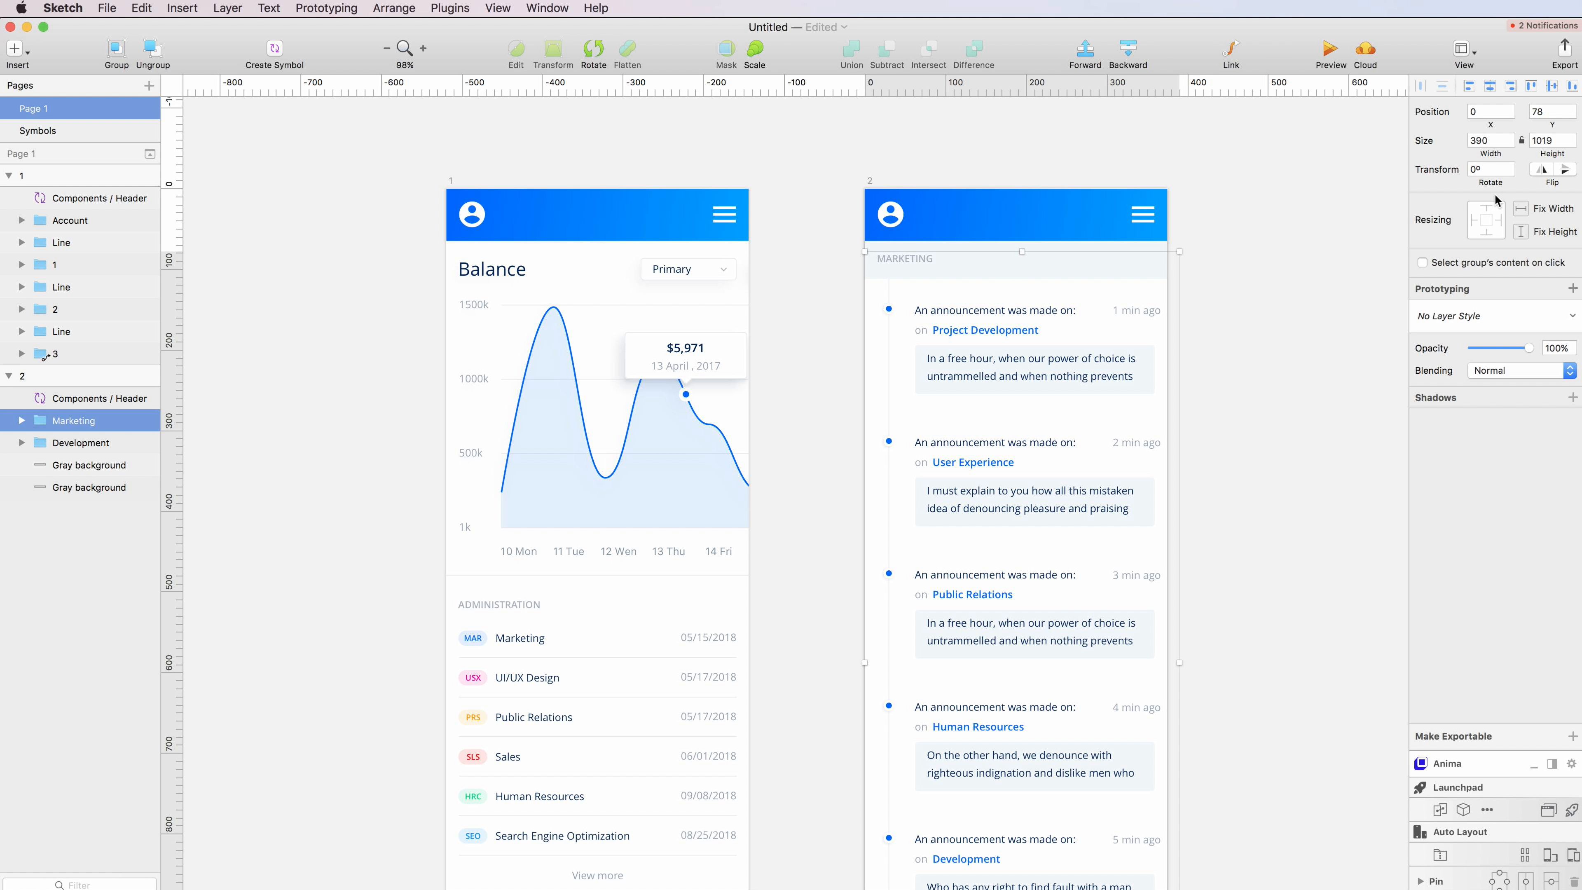
{"action": "left_click", "coordinate": [1572, 289]}
{"action": "left_click", "coordinate": [629, 292]}
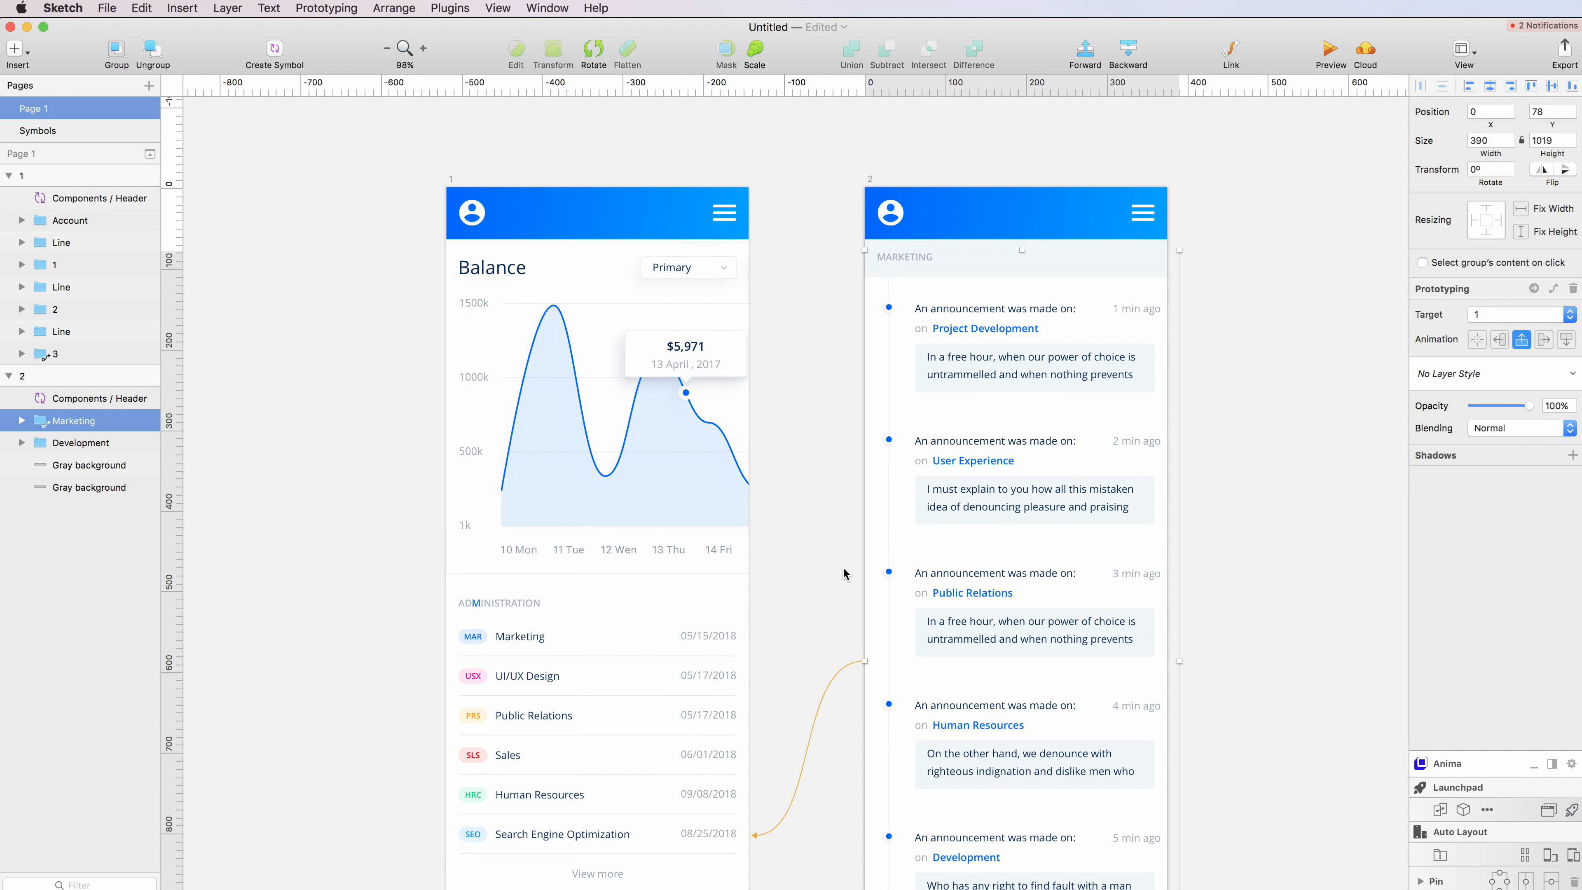
Step: Preview the prototype from artboard 2, follow the Marketing and Public Relations links back and forth between both artboards, and close the preview
{"action": "scroll", "coordinate": [844, 582], "scroll_direction": "down", "scroll_amount": 10}
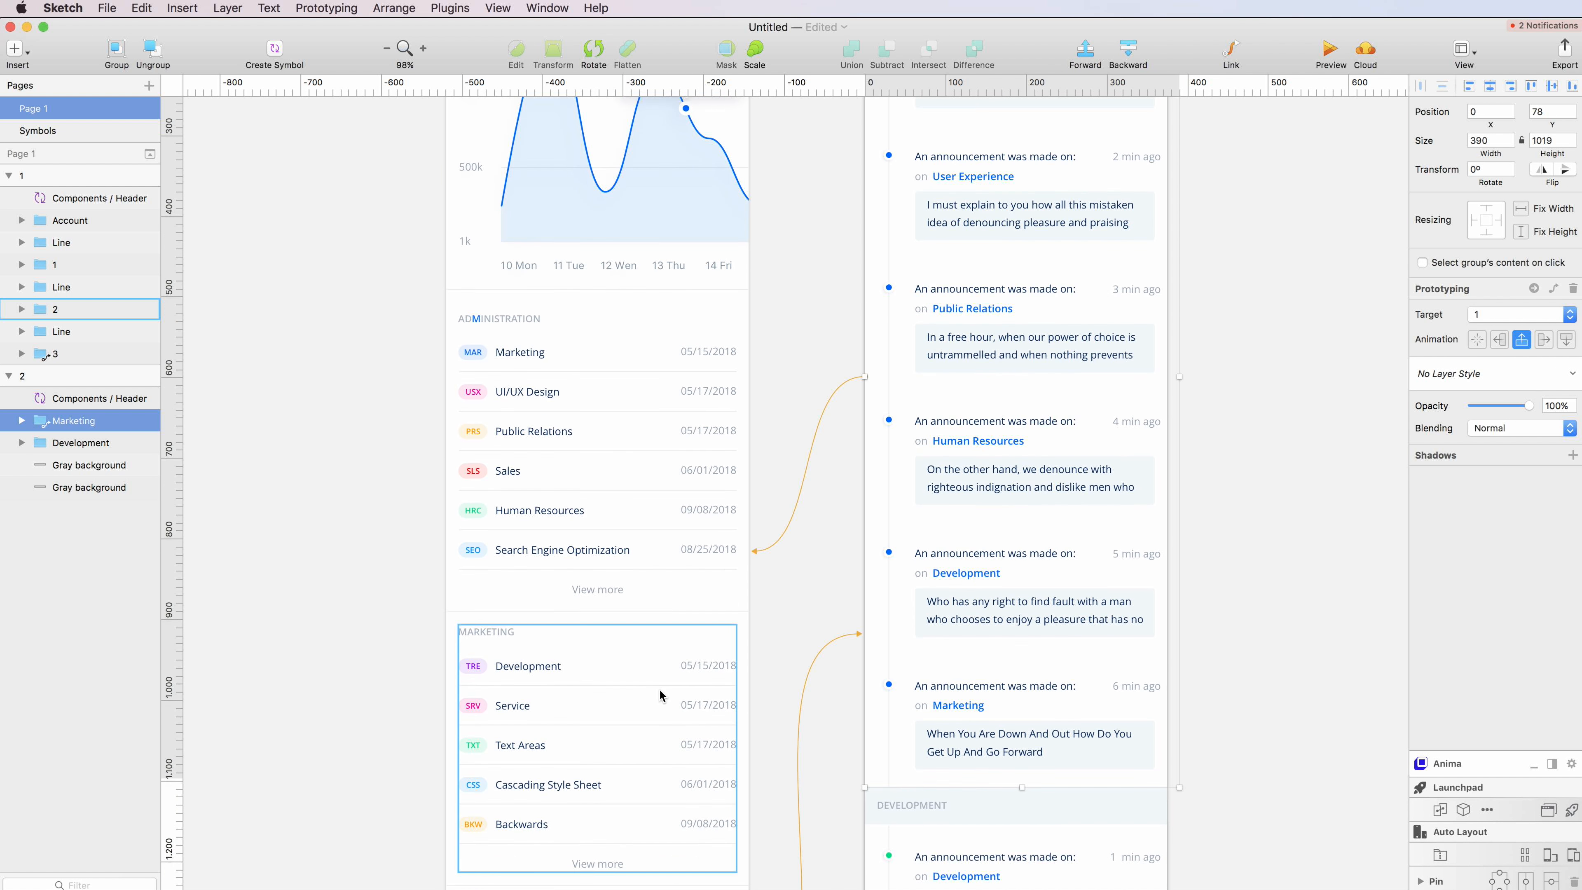
{"action": "scroll", "coordinate": [1080, 322], "scroll_direction": "up", "scroll_amount": 3}
{"action": "scroll", "coordinate": [634, 303], "scroll_direction": "up", "scroll_amount": 1}
{"action": "left_click", "coordinate": [1336, 52]}
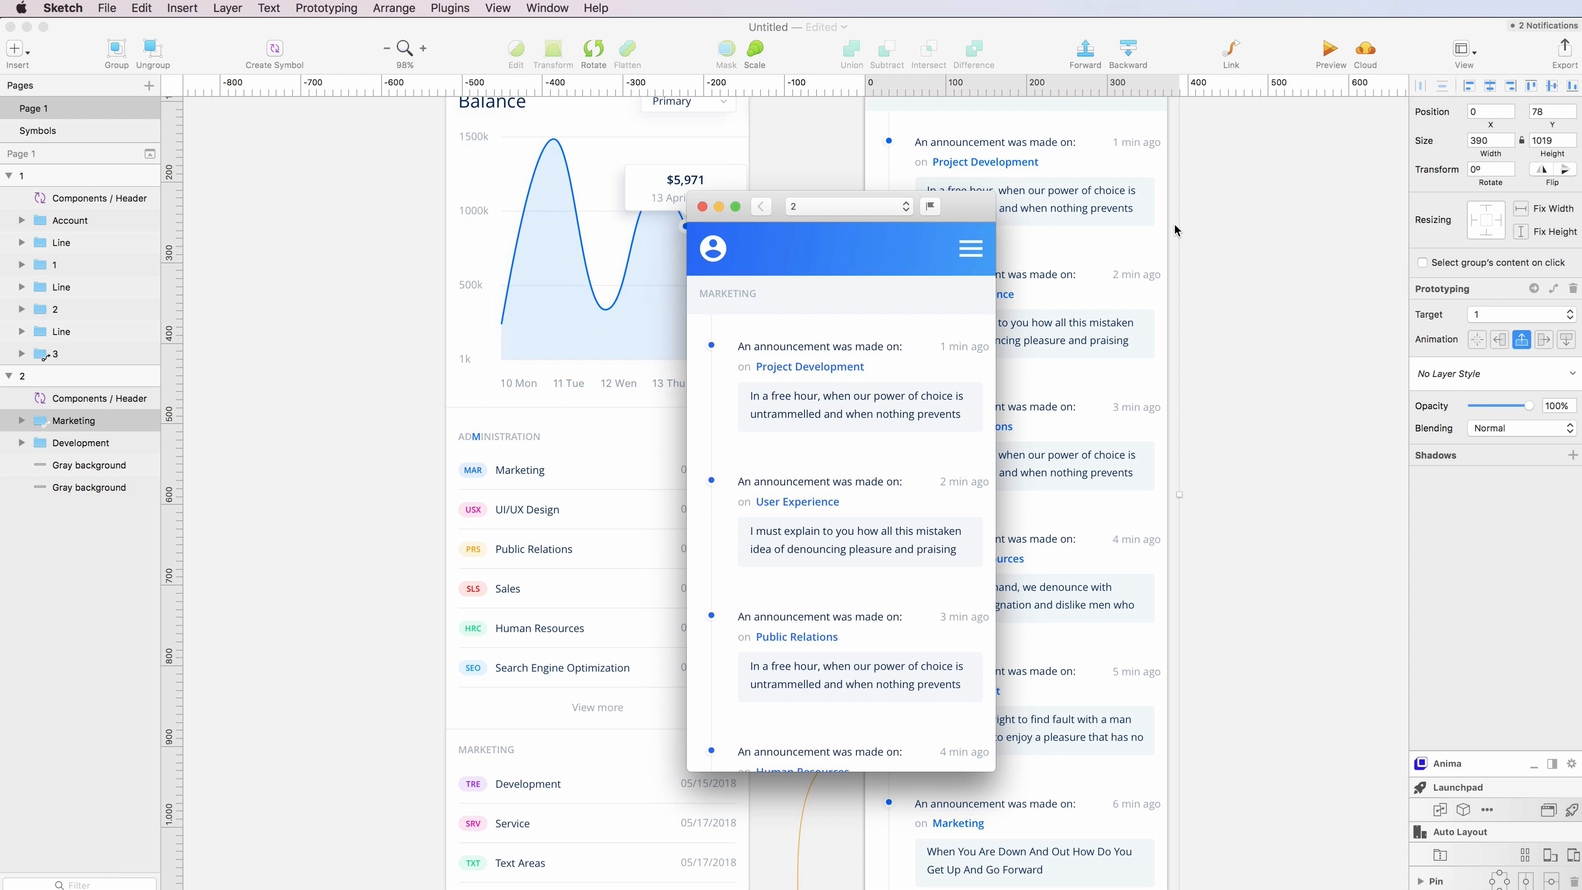
{"action": "scroll", "coordinate": [936, 513], "scroll_direction": "down", "scroll_amount": 1}
{"action": "left_click", "coordinate": [818, 330]}
{"action": "scroll", "coordinate": [829, 499], "scroll_direction": "down", "scroll_amount": 10}
{"action": "left_click", "coordinate": [833, 613]}
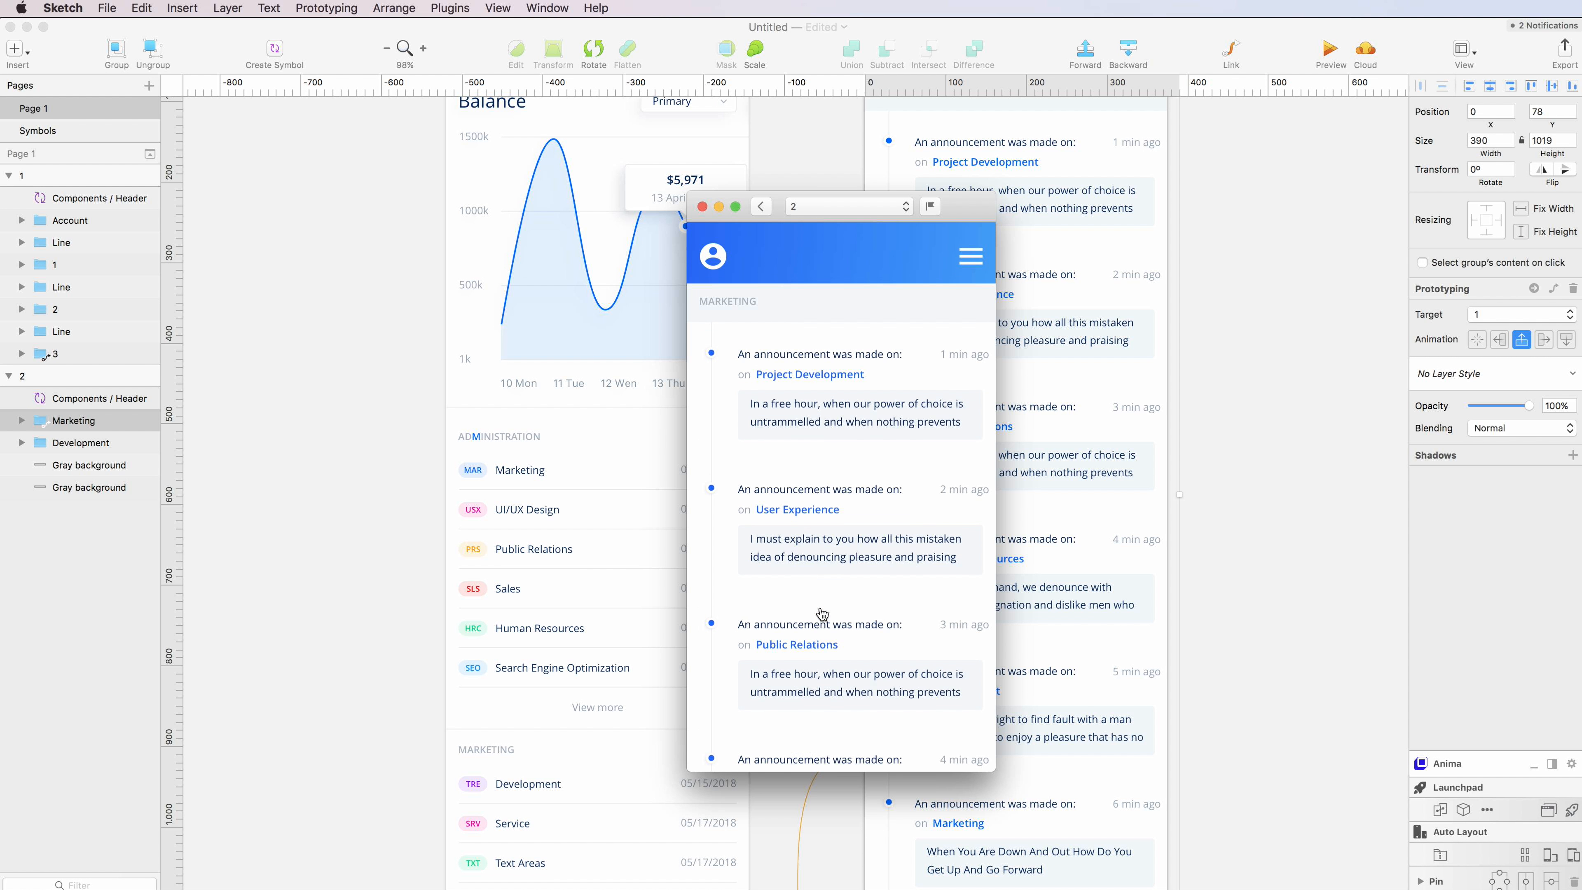
{"action": "left_click", "coordinate": [865, 366]}
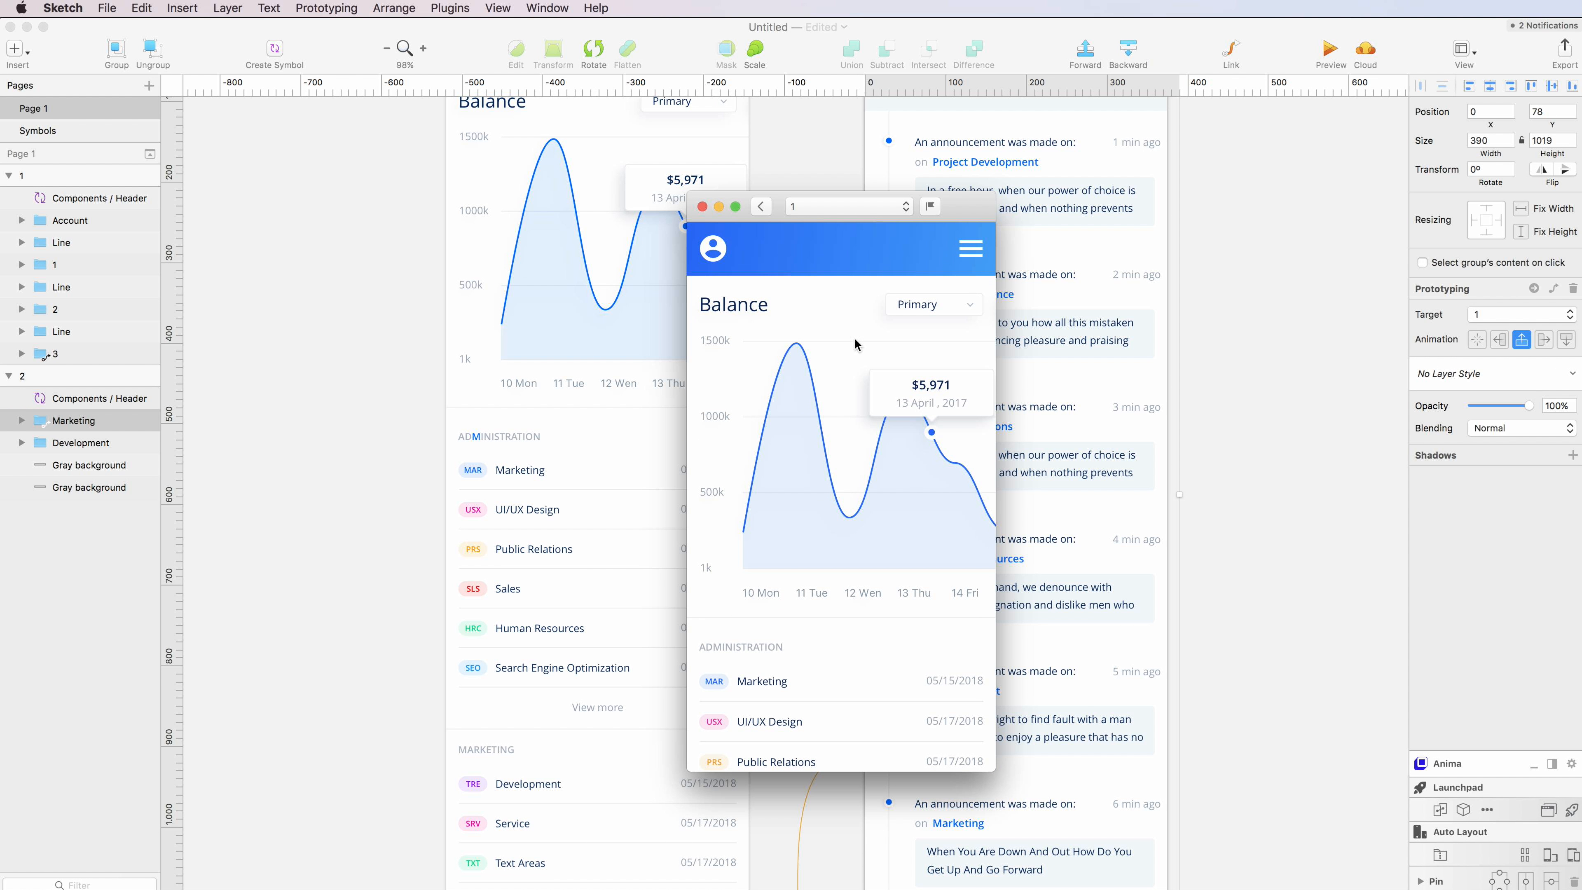
{"action": "left_click", "coordinate": [703, 207]}
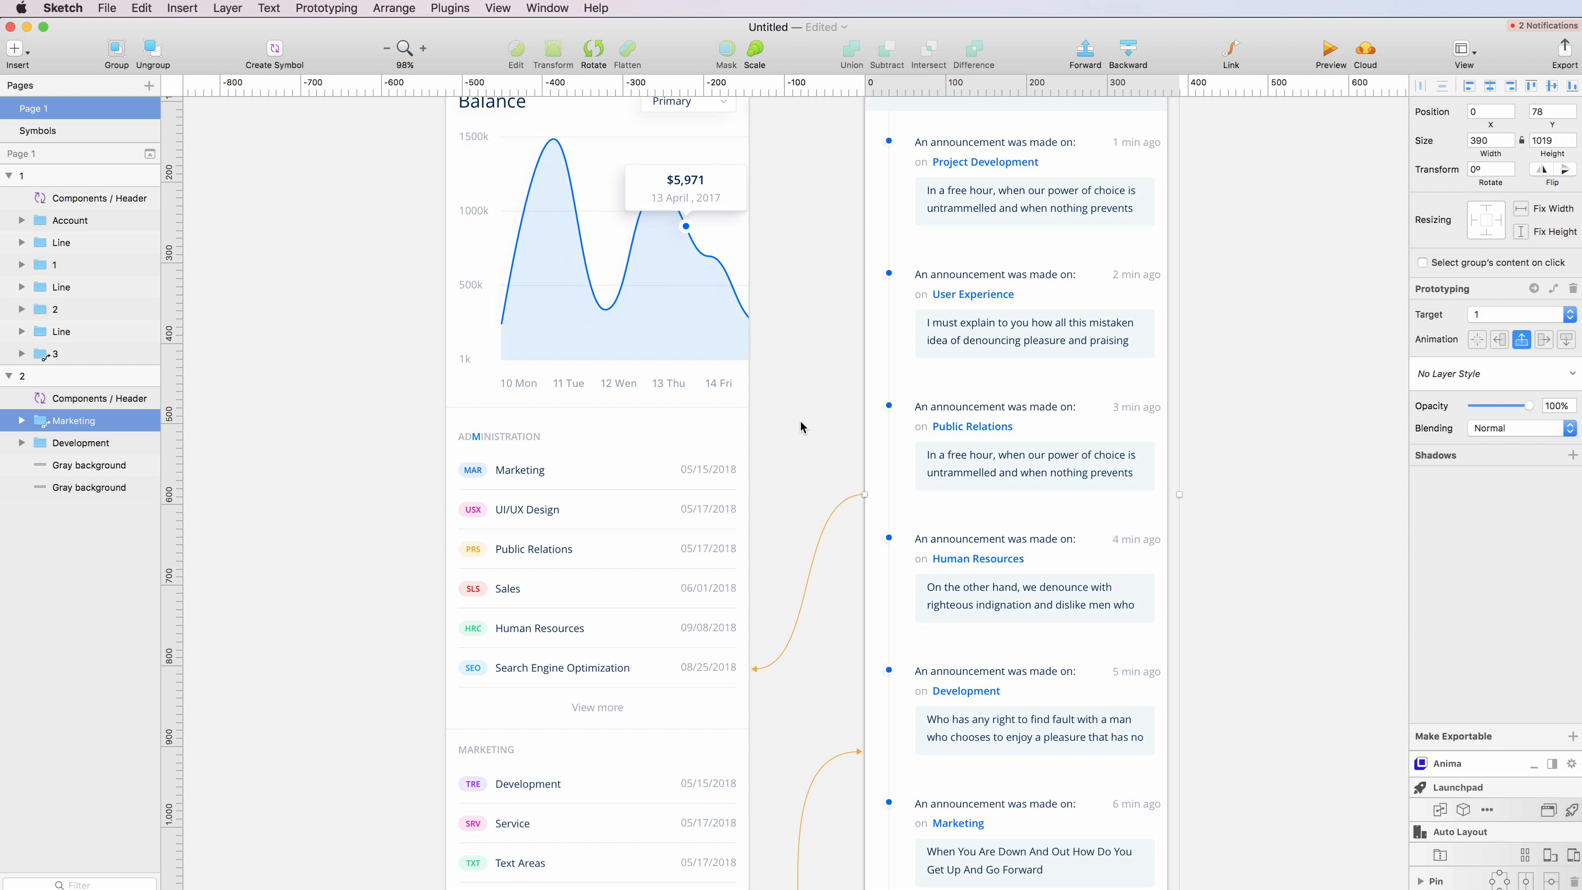
{"action": "scroll", "coordinate": [801, 422], "scroll_direction": "up", "scroll_amount": 5}
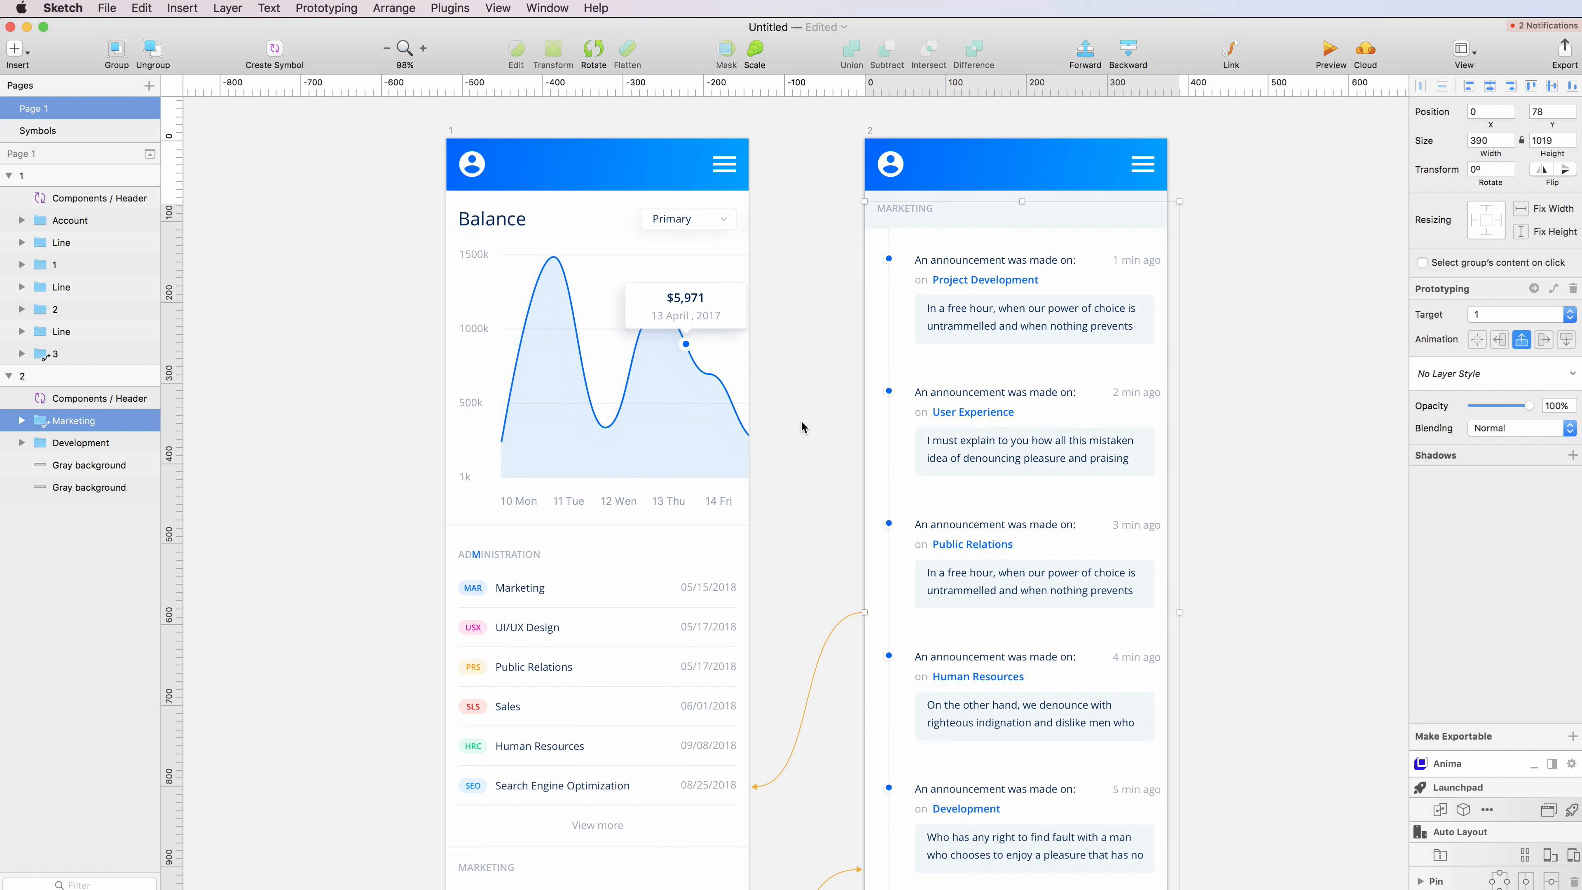
{"action": "left_click", "coordinate": [818, 495]}
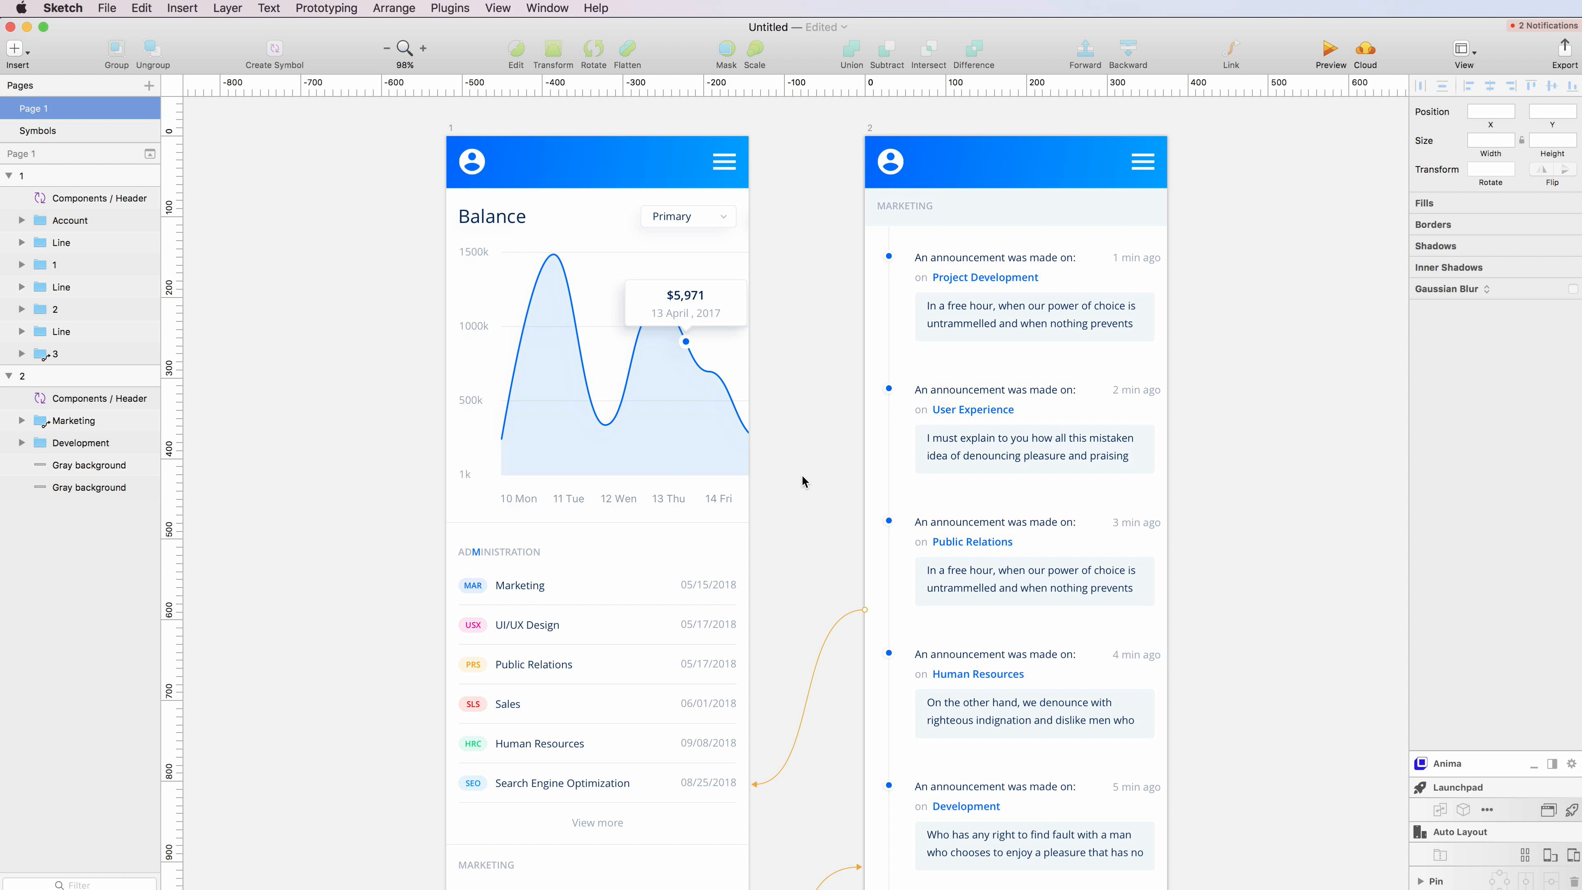